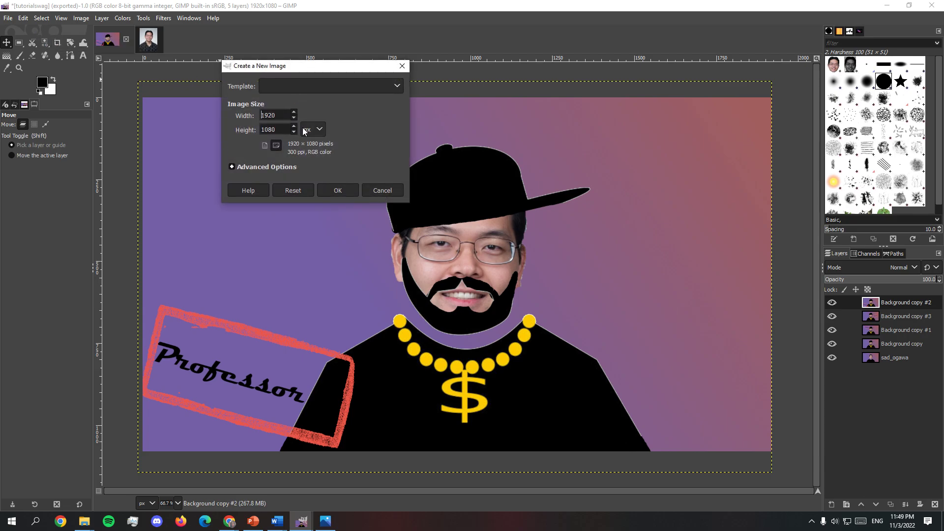
# Step: Dismiss the new image dialog and open beachmemories.jpeg from the GIMP Activity Files folder
pyautogui.click(401, 65)
pyautogui.click(8, 18)
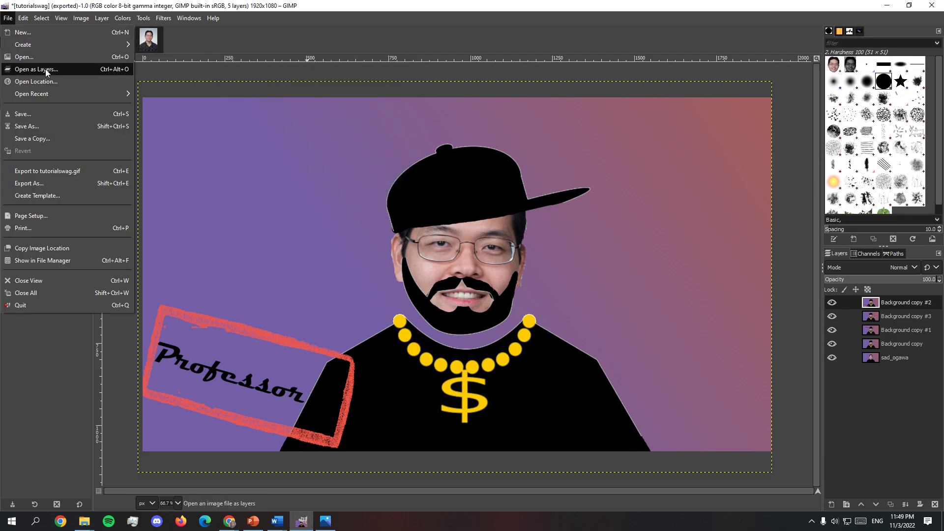
pyautogui.click(52, 54)
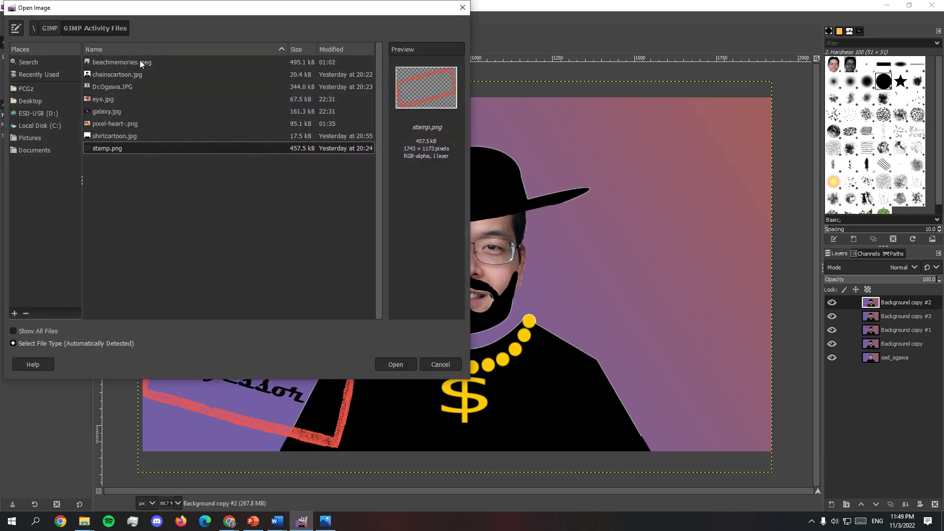
pyautogui.click(139, 62)
pyautogui.click(398, 368)
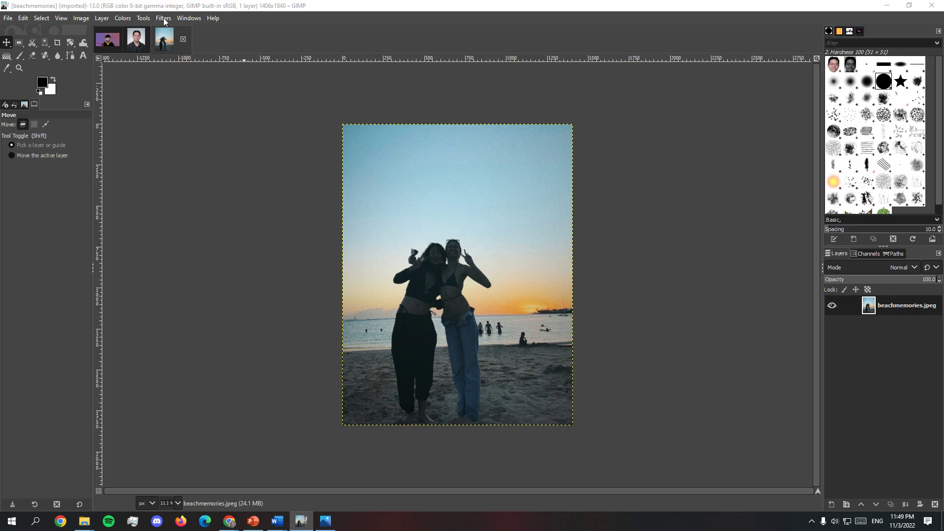
# Step: Activate the Clone tool with a brush size of 52 for retouching the beach photo at 100% zoom
pyautogui.click(178, 503)
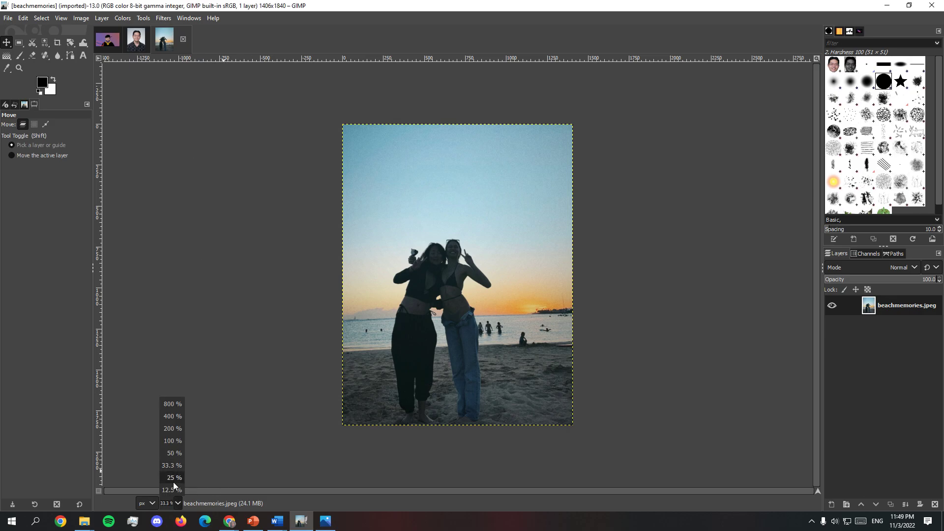
pyautogui.click(173, 441)
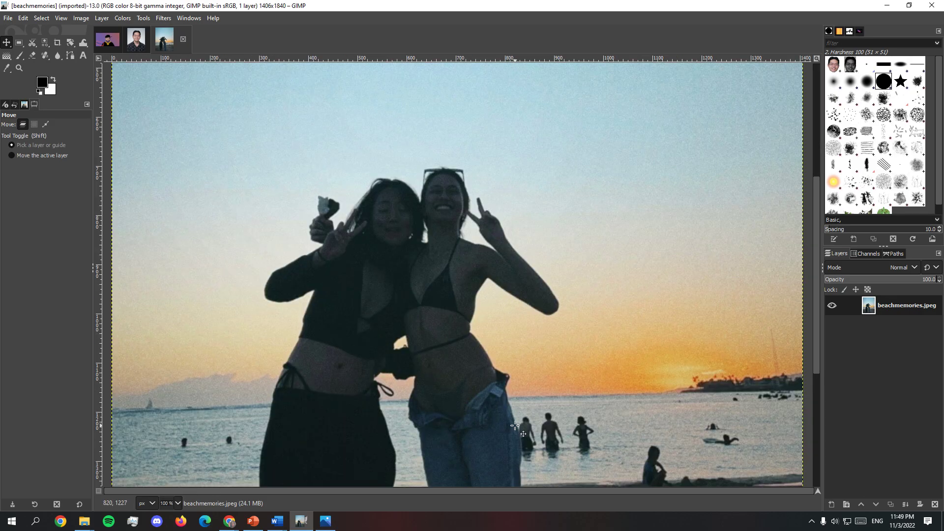
pyautogui.scroll(-5, 514, 426)
pyautogui.scroll(2, 301, 304)
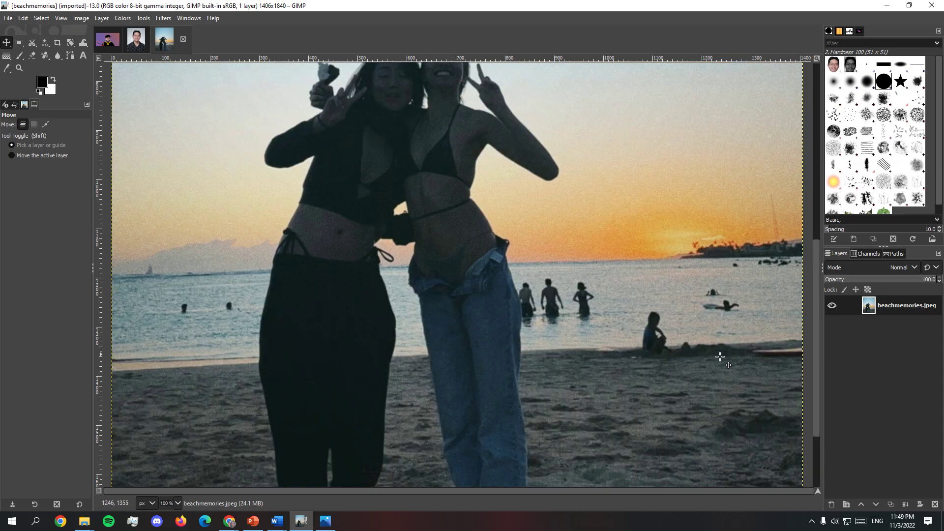
pyautogui.scroll(4, 461, 258)
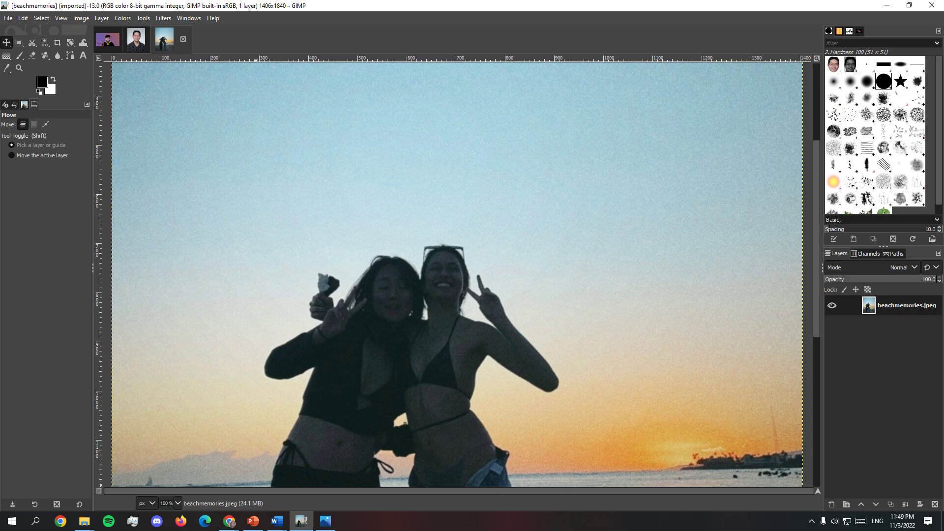
pyautogui.click(139, 20)
pyautogui.moveTo(154, 22)
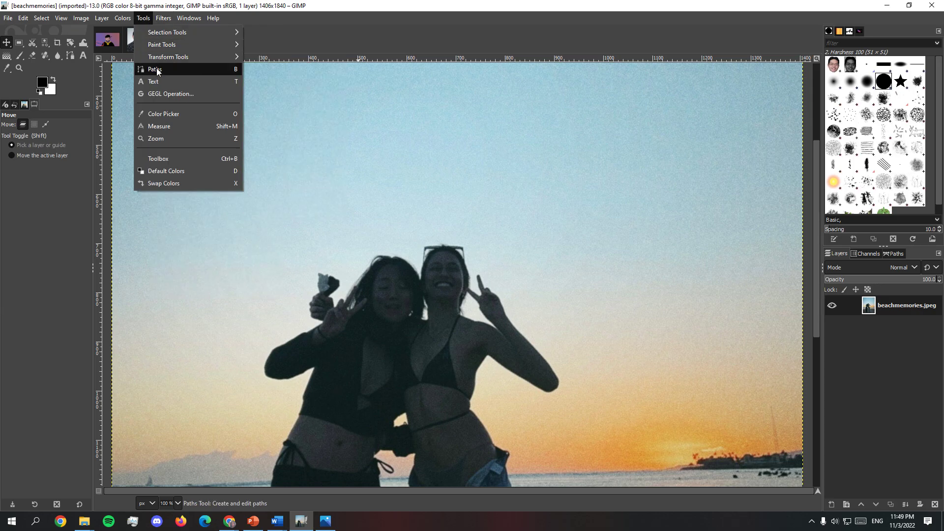
pyautogui.moveTo(176, 48)
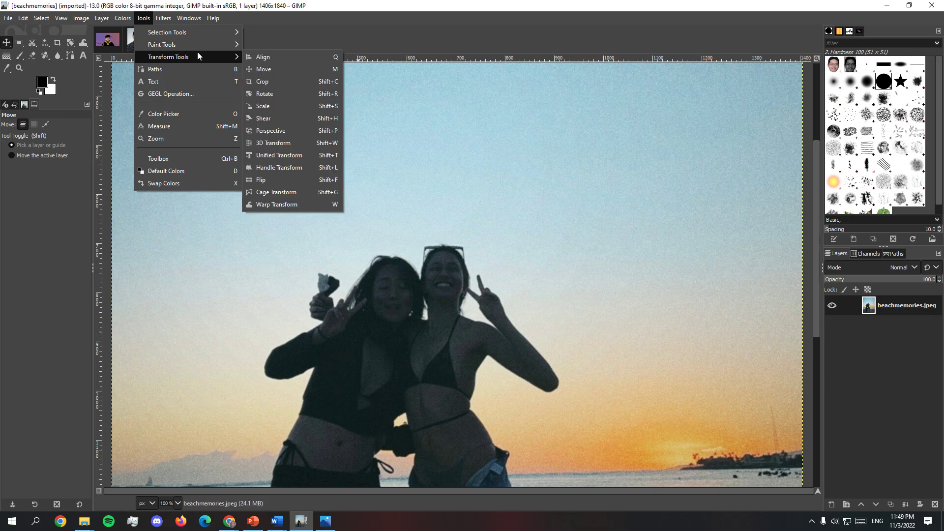
pyautogui.click(287, 143)
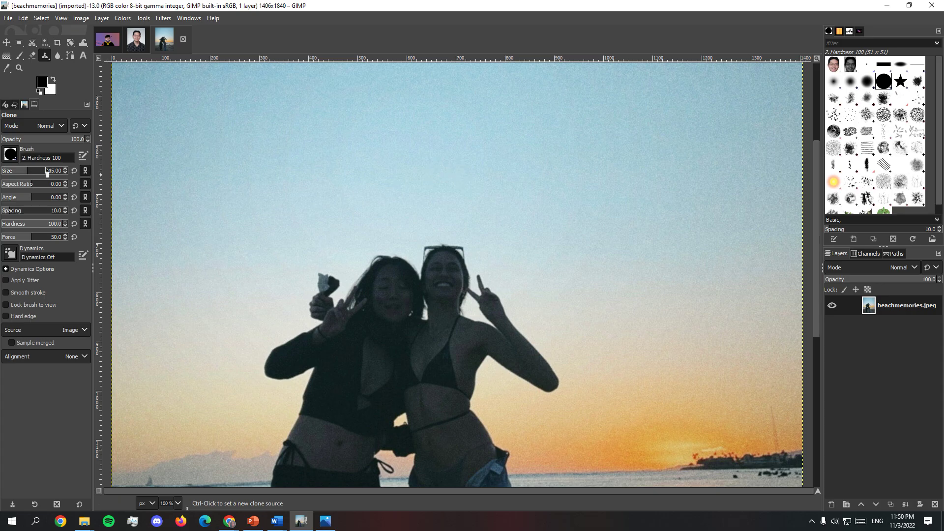
# Step: Clone clear water over the two swimmers to the left of the women
pyautogui.scroll(-5, 274, 253)
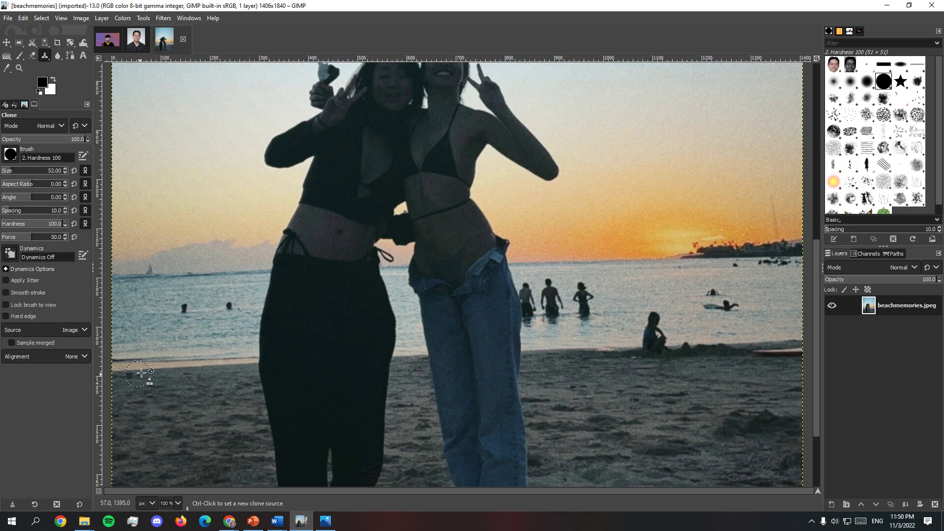
pyautogui.keyDown('ctrl'); pyautogui.click(138, 310); pyautogui.keyUp('ctrl')
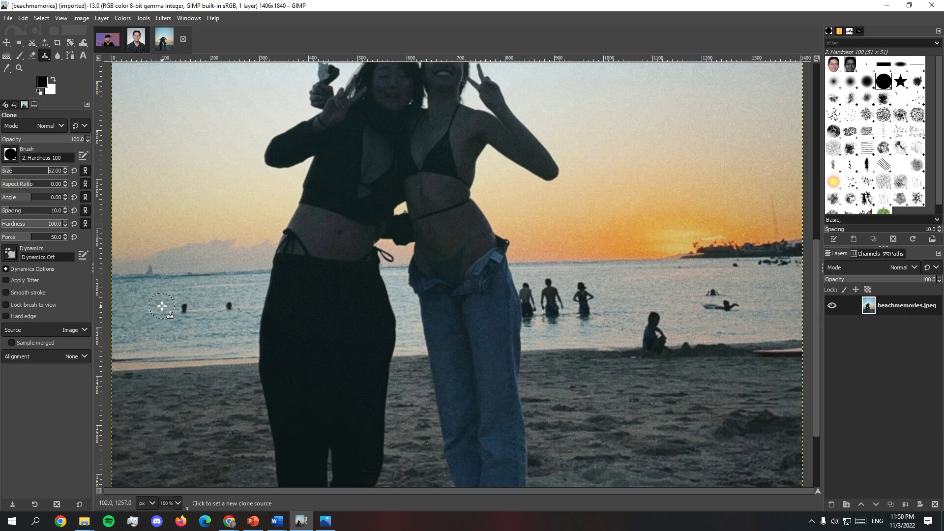
pyautogui.click(184, 306)
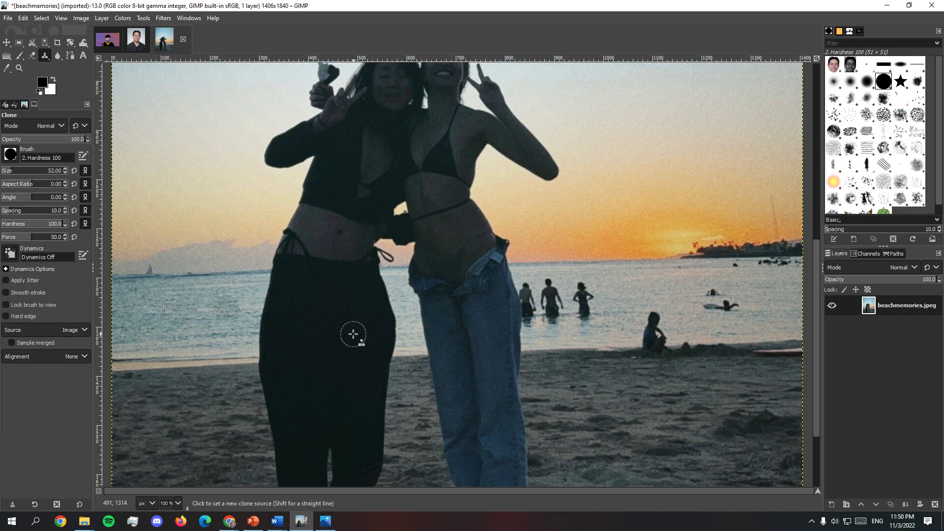
pyautogui.keyDown('ctrl'); pyautogui.click(211, 306); pyautogui.keyUp('ctrl')
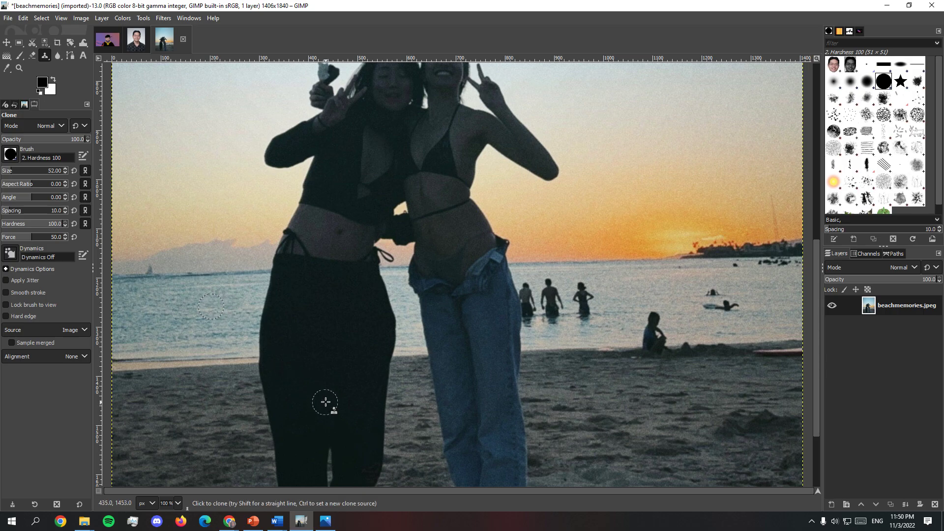
# Step: Clone nearby water over the rightmost of the three bathers standing in the sea
pyautogui.keyDown('ctrl'); pyautogui.click(605, 291); pyautogui.keyUp('ctrl')
pyautogui.click(584, 290)
pyautogui.keyDown('ctrl'); pyautogui.click(604, 301); pyautogui.keyUp('ctrl')
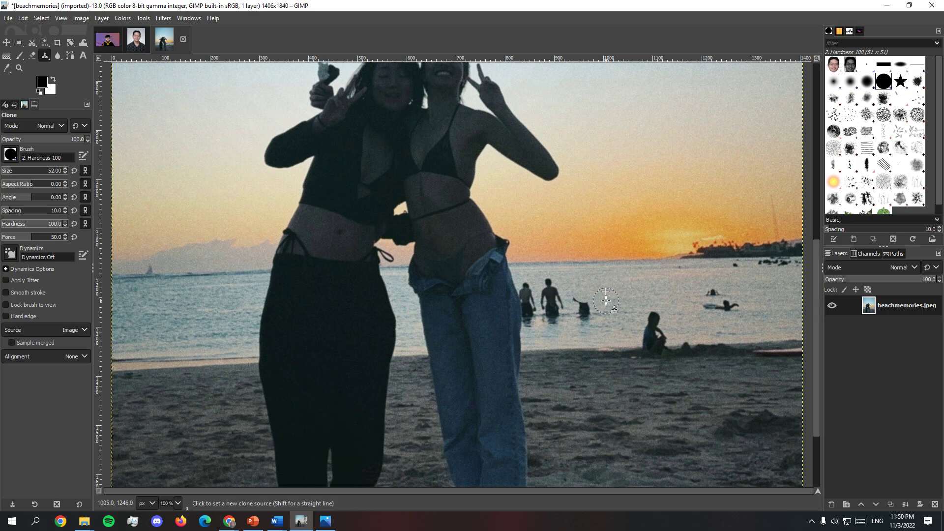
pyautogui.click(584, 301)
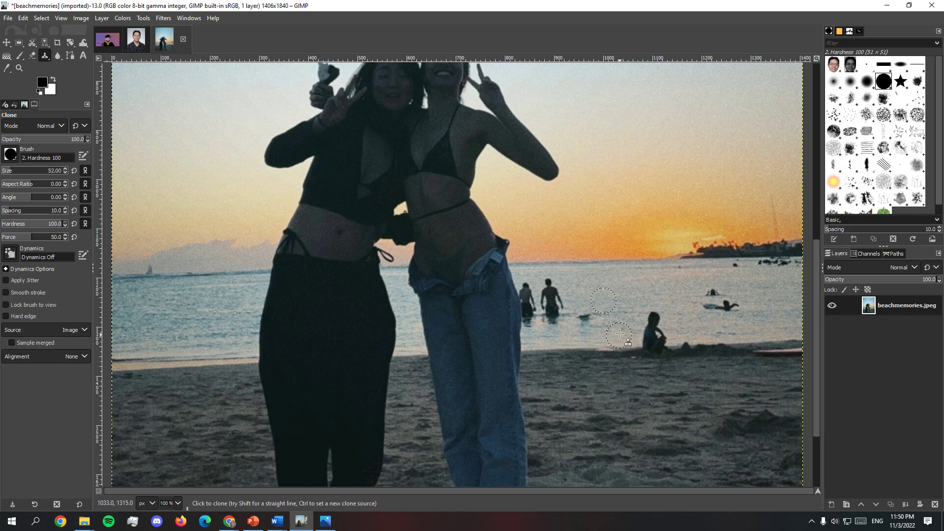
pyautogui.keyDown('ctrl'); pyautogui.click(607, 312); pyautogui.keyUp('ctrl')
pyautogui.click(586, 314)
# Step: Clone water over the upper body of the middle bather, sampling from the cleared area beside them
pyautogui.keyDown('ctrl'); pyautogui.click(570, 286); pyautogui.keyUp('ctrl')
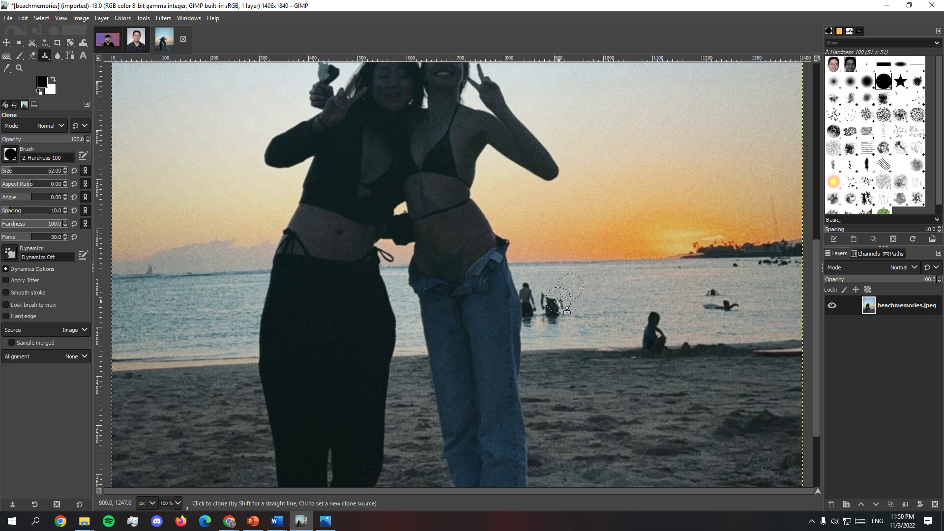
pyautogui.click(556, 301)
pyautogui.click(550, 302)
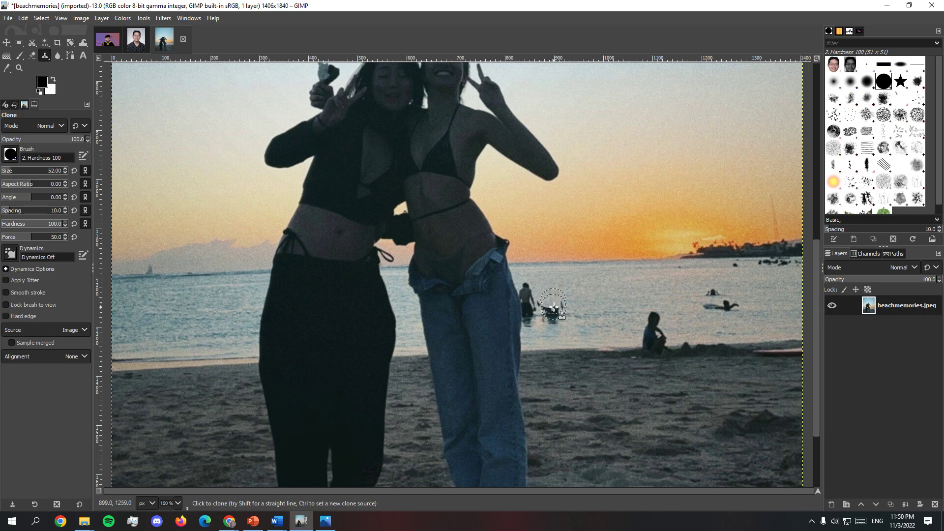
# Step: Clone water over the bather beside the jeans and the remaining traces of the middle bather
pyautogui.keyDown('ctrl'); pyautogui.click(546, 292); pyautogui.keyUp('ctrl')
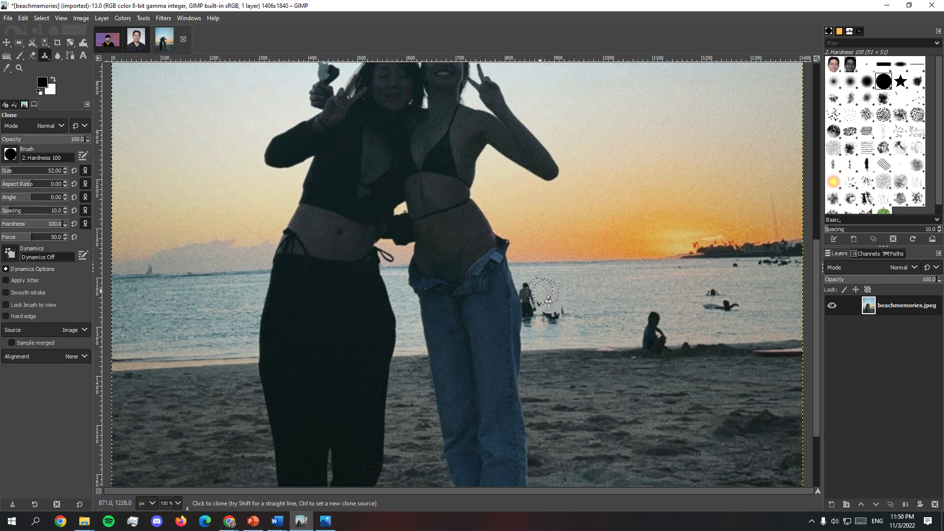
pyautogui.click(529, 290)
pyautogui.click(534, 299)
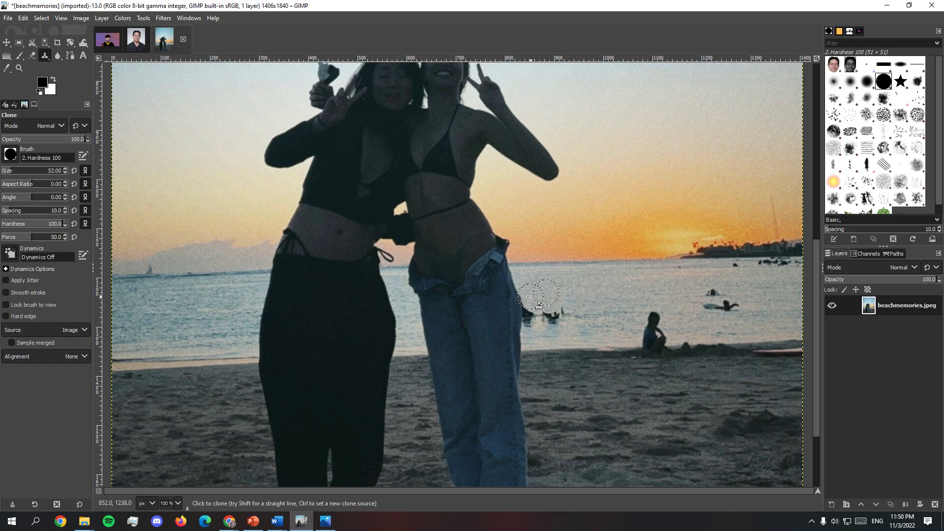
pyautogui.click(535, 320)
pyautogui.click(553, 319)
pyautogui.click(561, 318)
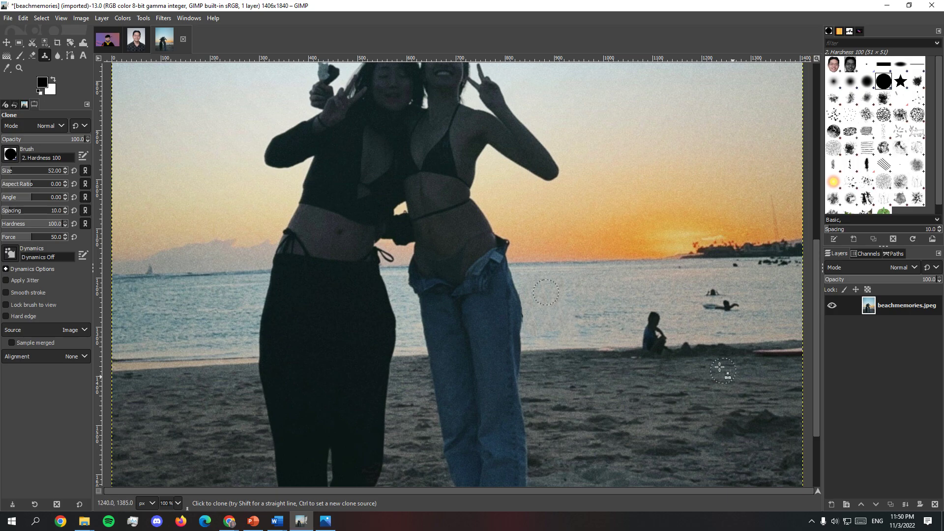
# Step: Remove the person sitting at the shoreline by cloning water over the figure and sand over its base
pyautogui.keyDown('ctrl'); pyautogui.click(635, 320); pyautogui.keyUp('ctrl')
pyautogui.click(652, 317)
pyautogui.click(658, 323)
pyautogui.click(655, 326)
pyautogui.click(649, 341)
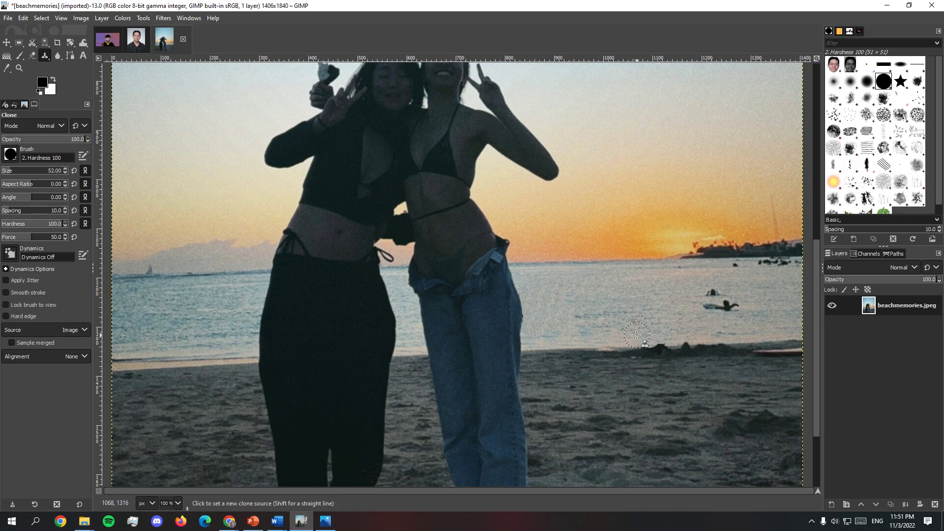
pyautogui.keyDown('ctrl'); pyautogui.click(636, 334); pyautogui.keyUp('ctrl')
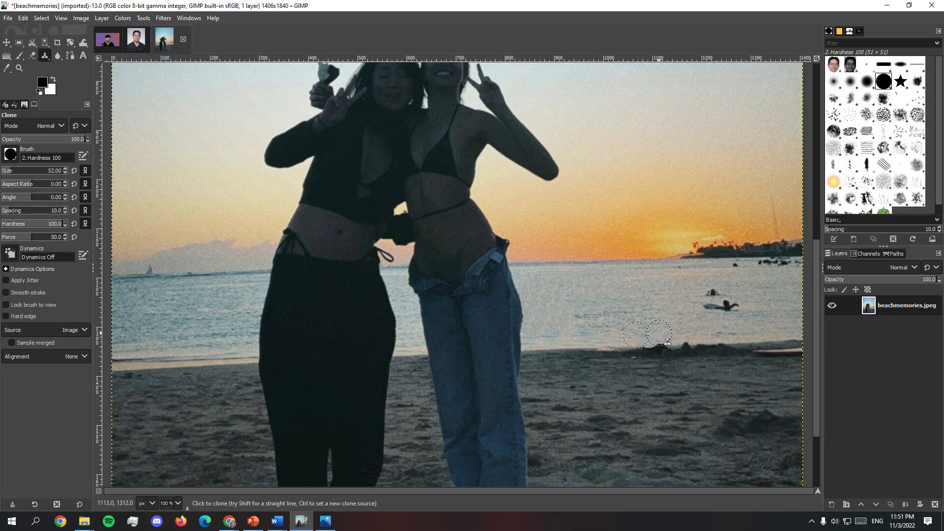
pyautogui.keyDown('ctrl'); pyautogui.click(631, 360); pyautogui.keyUp('ctrl')
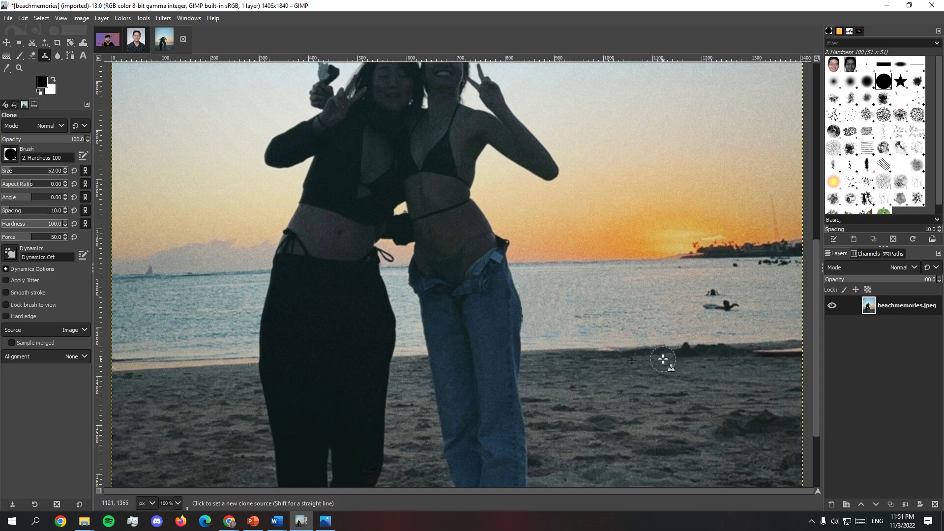
pyautogui.keyDown('ctrl'); pyautogui.click(663, 359); pyautogui.keyUp('ctrl')
# Step: Clone water over the two swimmers with the surfboard below the island
pyautogui.keyDown('ctrl'); pyautogui.click(688, 308); pyautogui.keyUp('ctrl')
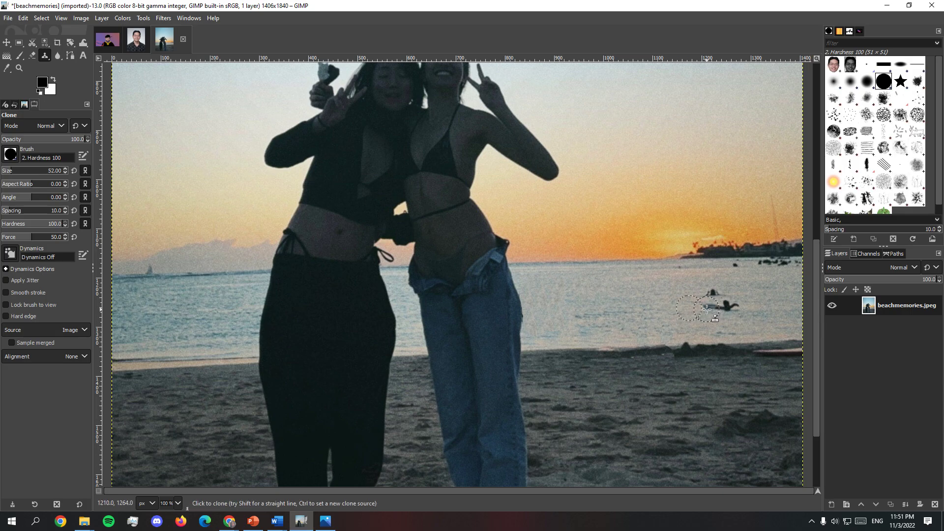
pyautogui.moveTo(706, 309); pyautogui.dragTo(735, 308)
pyautogui.keyDown('ctrl'); pyautogui.click(687, 294); pyautogui.keyUp('ctrl')
pyautogui.click(712, 295)
# Step: Examine the whole retouched photo at reduced zoom levels for leftover people or cloning marks
pyautogui.scroll(-5, 659, 396)
pyautogui.scroll(15, 646, 397)
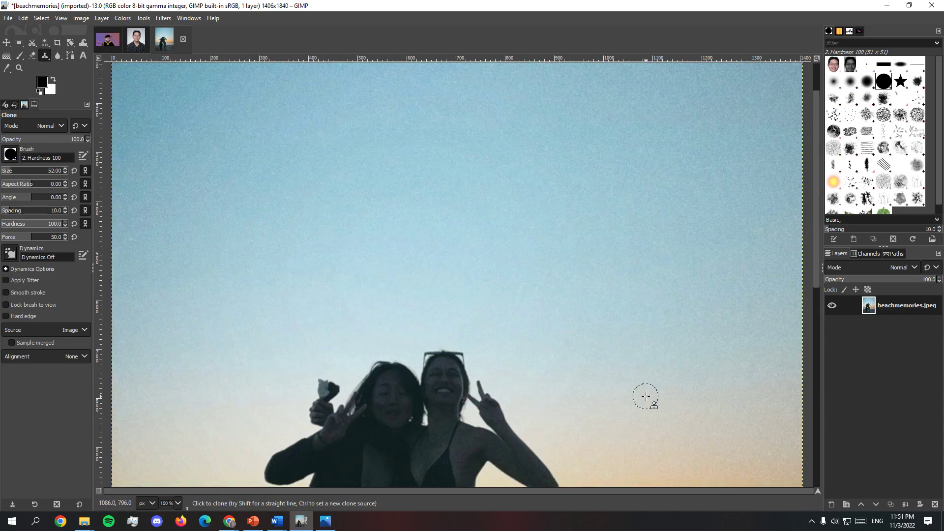
pyautogui.scroll(-8, 645, 397)
pyautogui.click(178, 503)
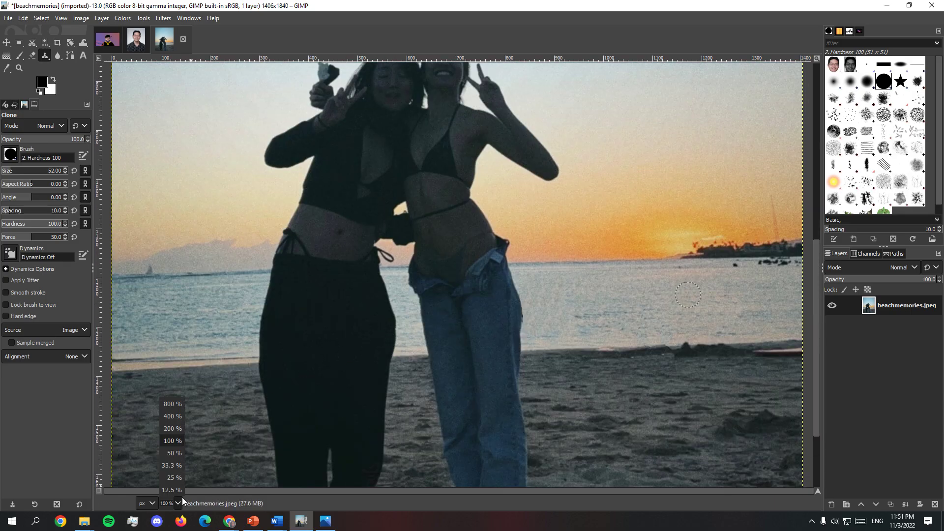
pyautogui.click(182, 457)
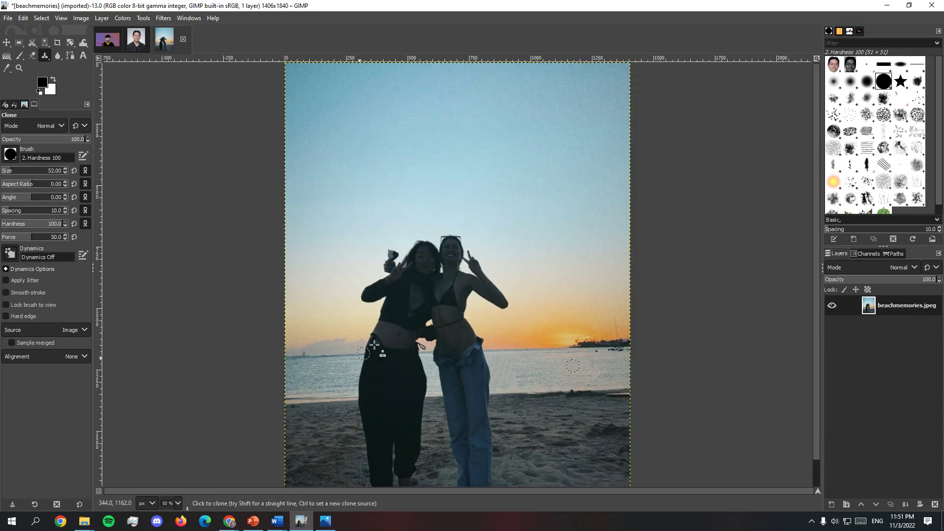
pyautogui.scroll(-1, 657, 421)
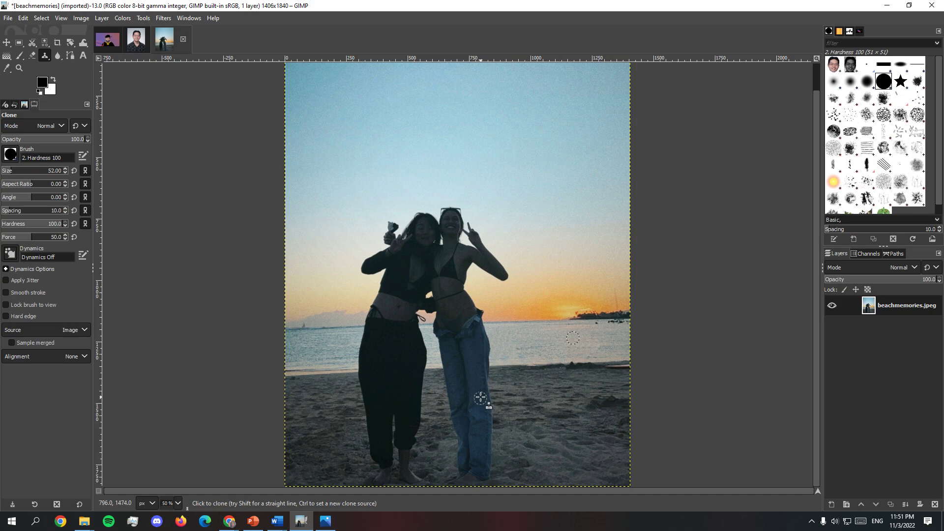
pyautogui.click(177, 503)
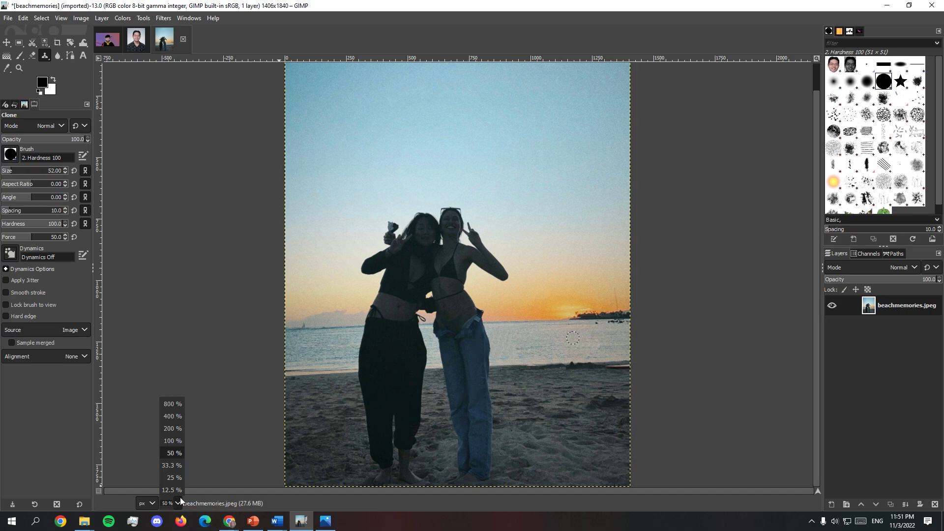
pyautogui.click(173, 465)
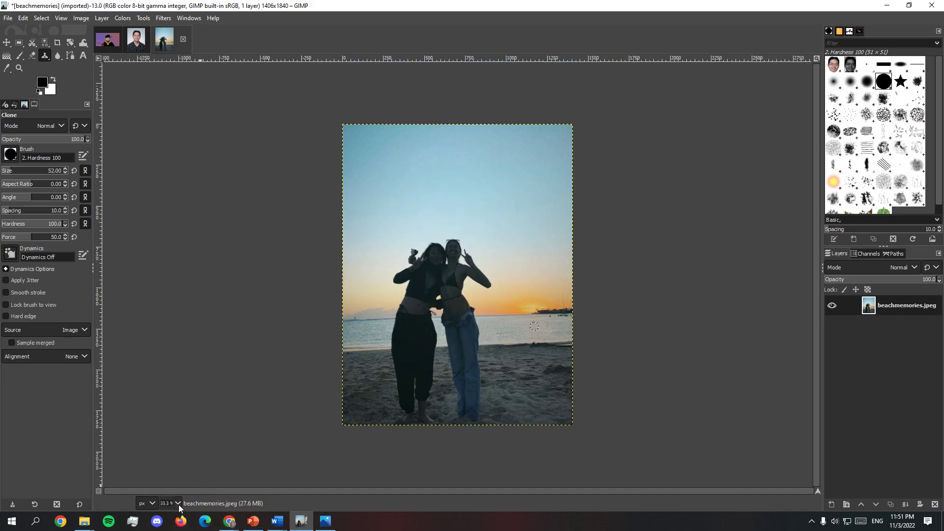
pyautogui.click(178, 503)
pyautogui.click(169, 470)
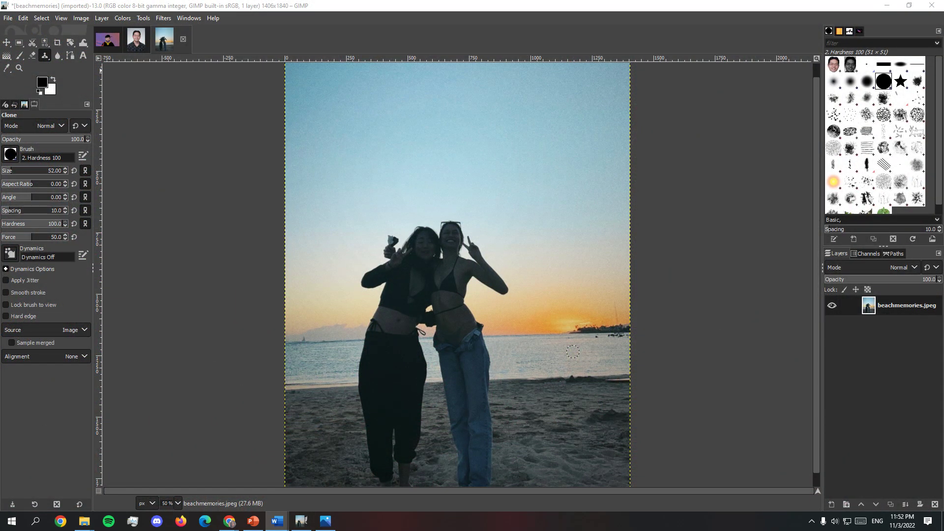
# Step: Switch to the Word assignment document, read the photo modification requirements, and return to the beach photo
pyautogui.hotkey('alt', 'Tab')
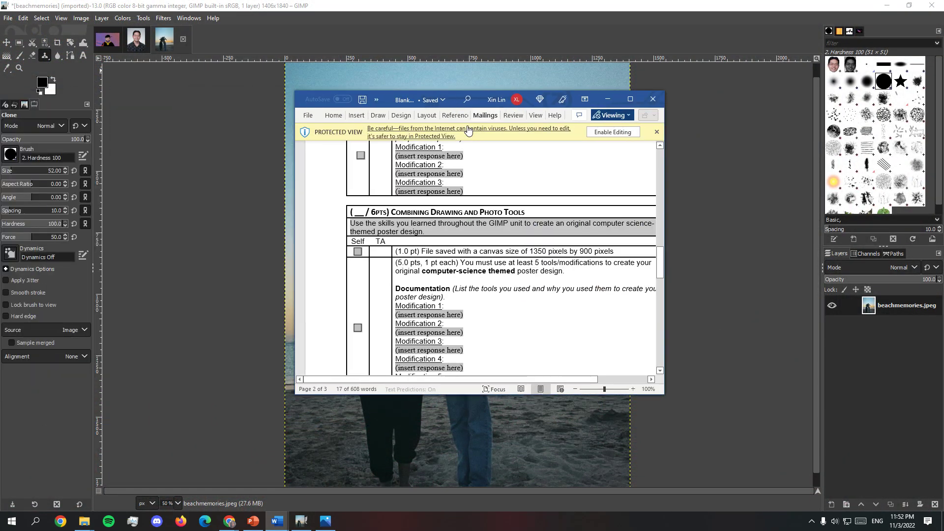
pyautogui.scroll(-3, 552, 268)
pyautogui.scroll(10, 552, 269)
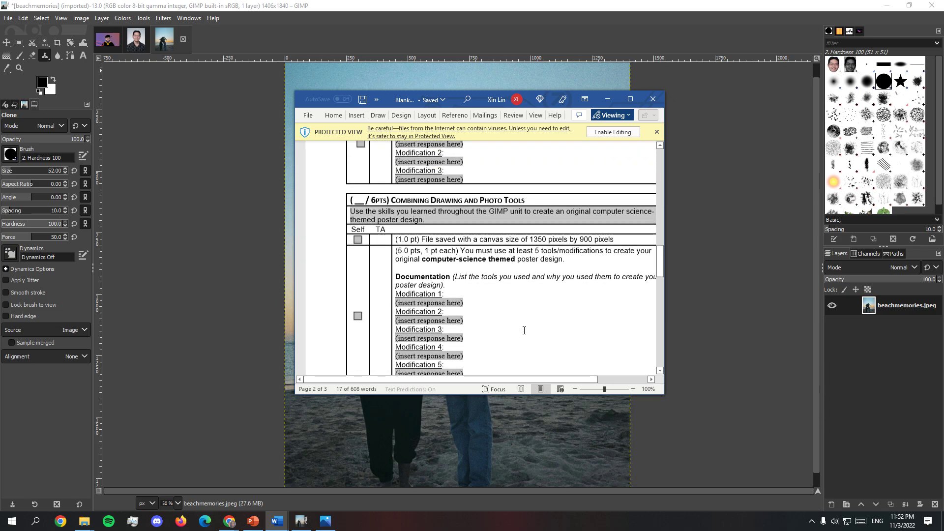
pyautogui.scroll(10, 532, 350)
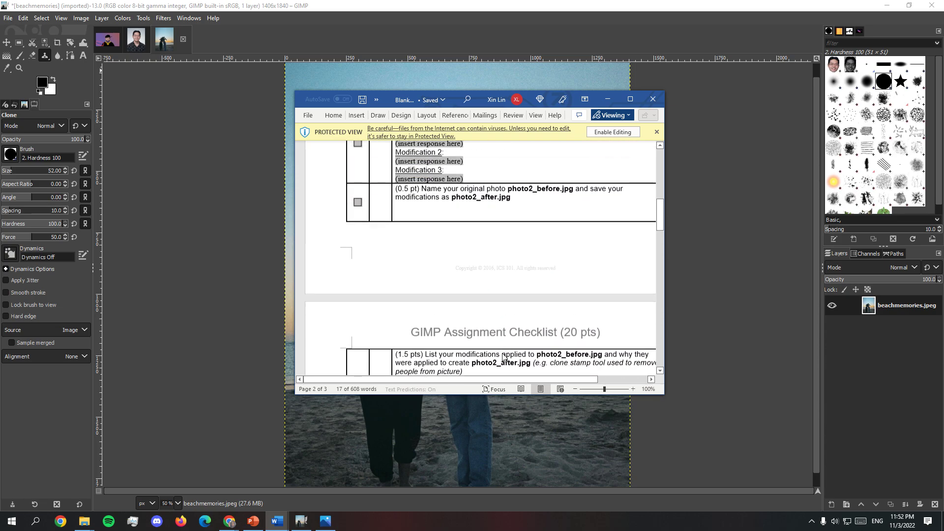
pyautogui.click(608, 99)
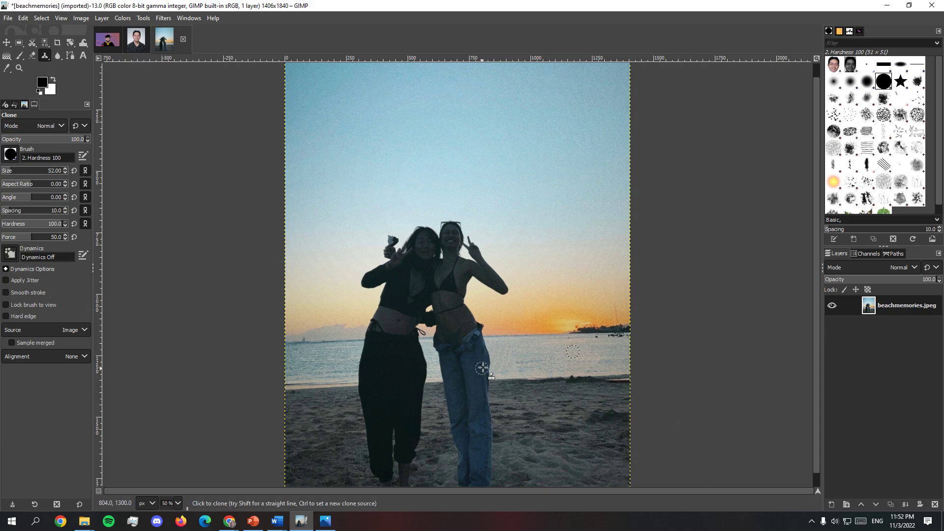
# Step: Apply Shadows-Highlights to the beach photo with Shadows 15.24, Highlights 25.61 and White point adjustment 1.463
pyautogui.click(122, 19)
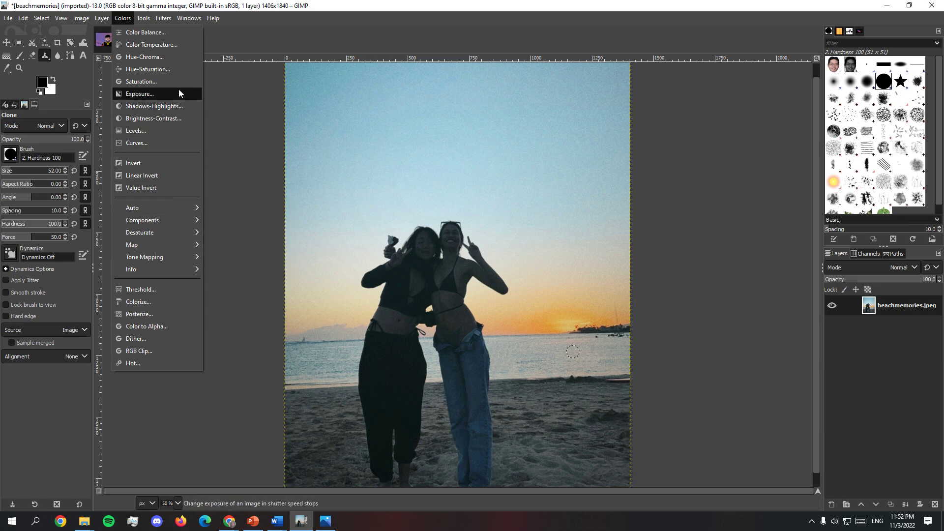
pyautogui.click(180, 106)
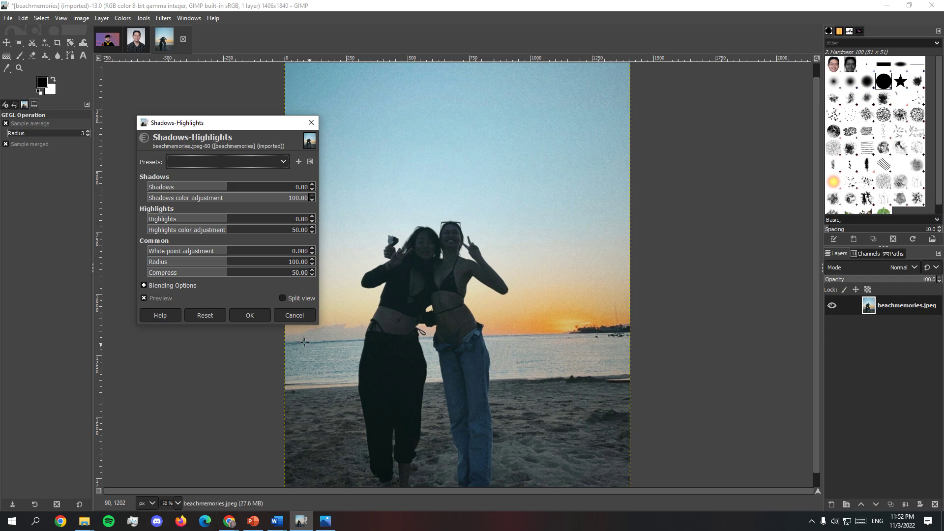
pyautogui.moveTo(230, 187); pyautogui.dragTo(241, 192)
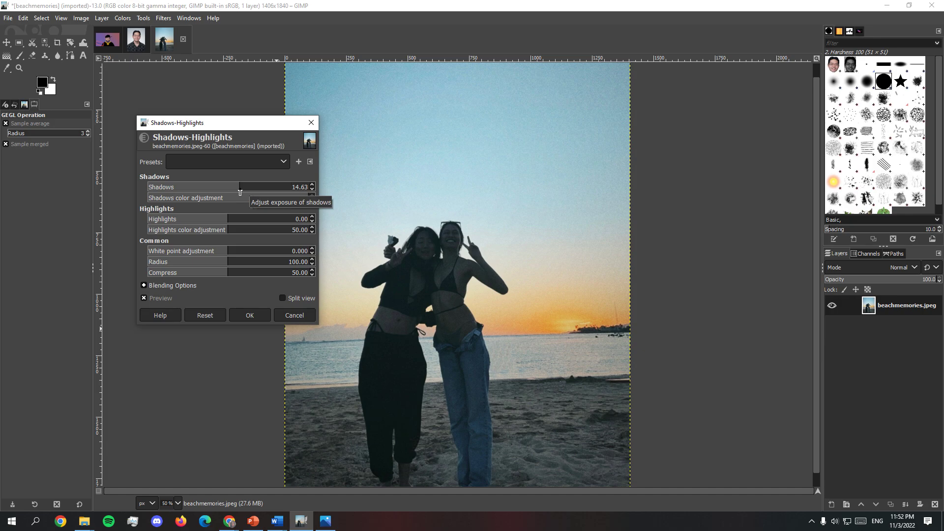
pyautogui.moveTo(299, 190); pyautogui.dragTo(239, 193)
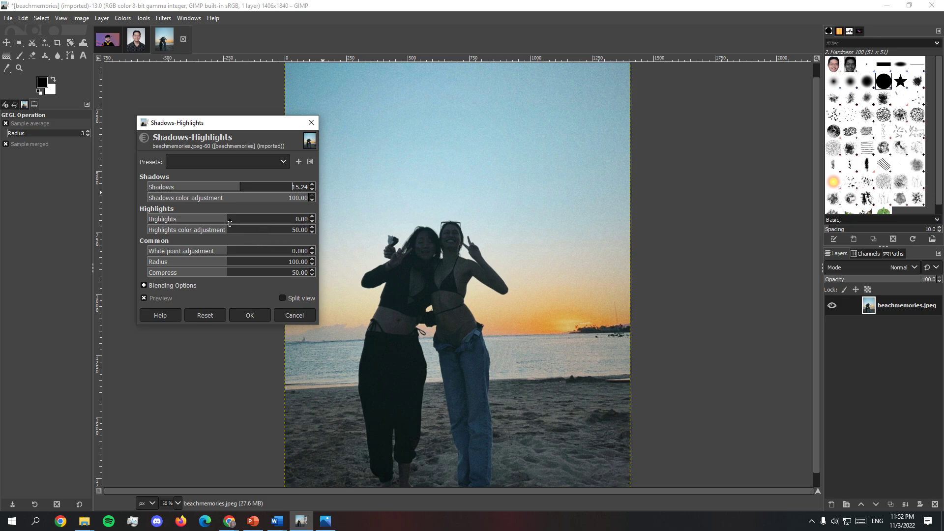
pyautogui.moveTo(232, 221)
pyautogui.mouseDown()
pyautogui.moveTo(254, 222)
pyautogui.moveTo(240, 223)
pyautogui.mouseUp()
pyautogui.moveTo(235, 216)
pyautogui.mouseDown()
pyautogui.moveTo(216, 219)
pyautogui.moveTo(246, 225)
pyautogui.mouseUp()
pyautogui.moveTo(234, 252); pyautogui.dragTo(238, 252)
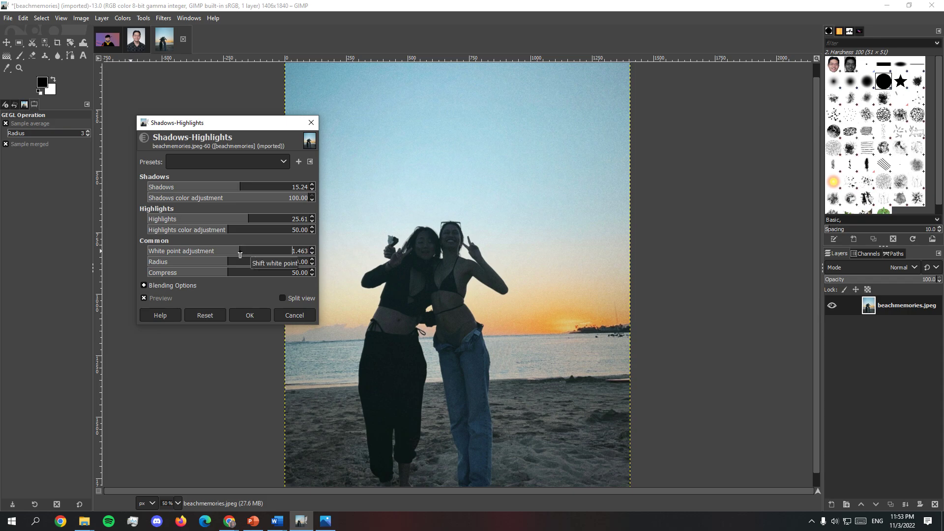
pyautogui.click(256, 317)
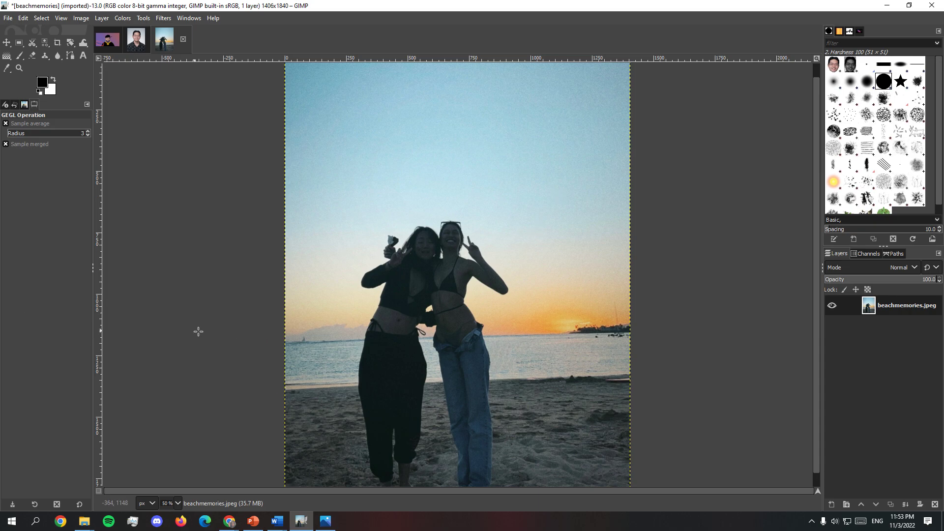
# Step: Look over the brightened photo from edge to edge and activate the Blur / Sharpen tool
pyautogui.scroll(-1, 707, 413)
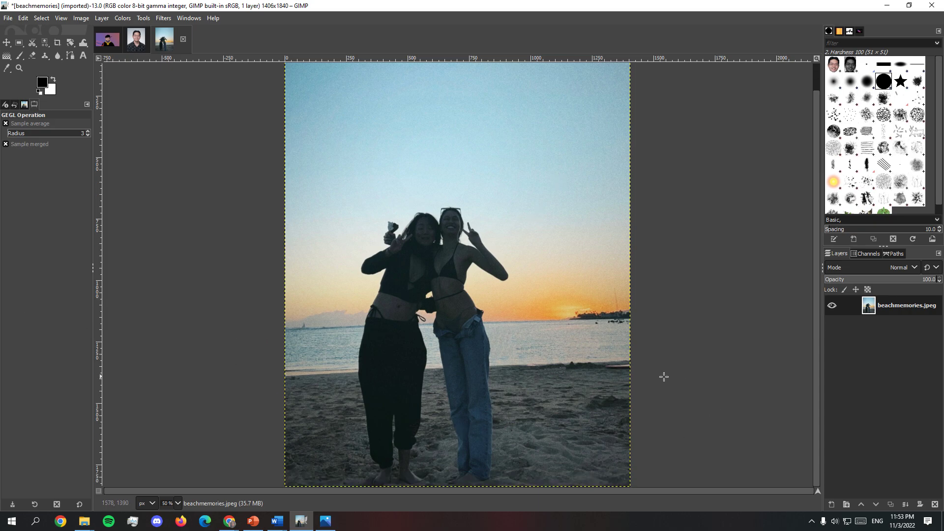
pyautogui.scroll(2, 622, 421)
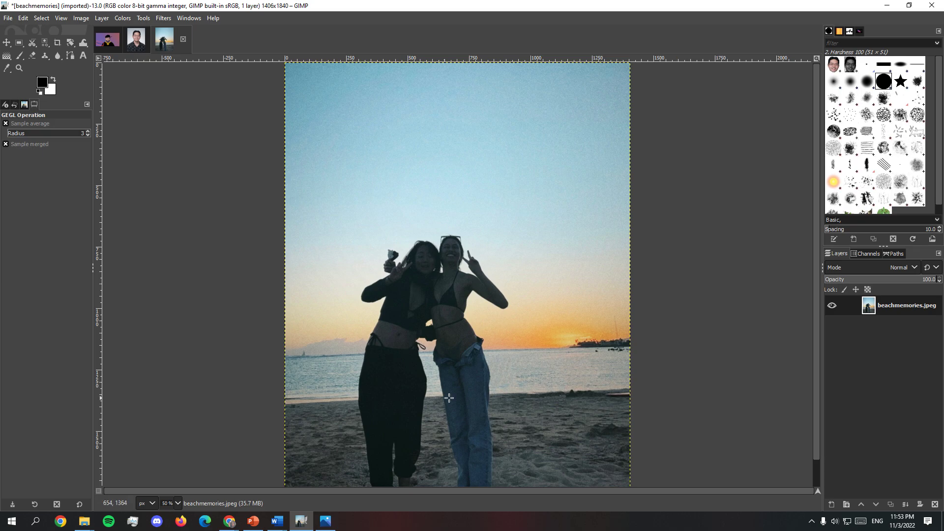
pyautogui.scroll(-2, 545, 453)
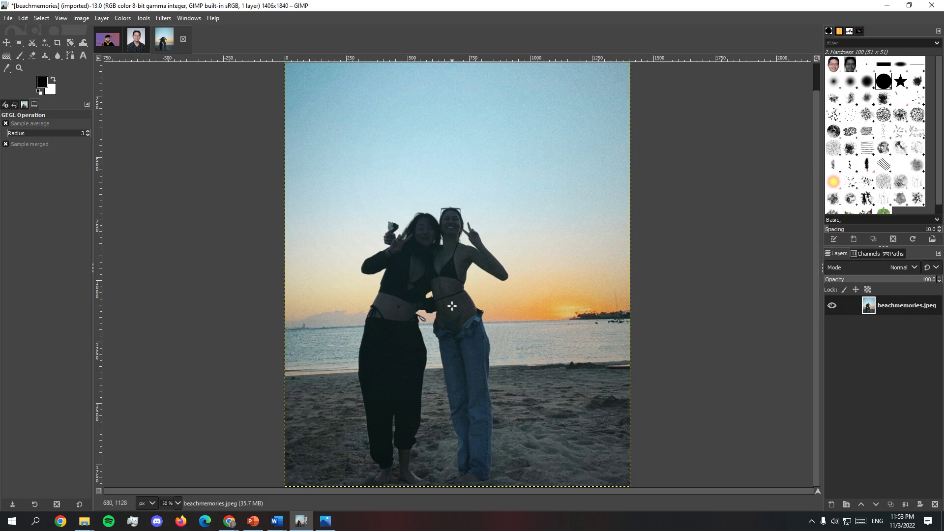
pyautogui.click(143, 18)
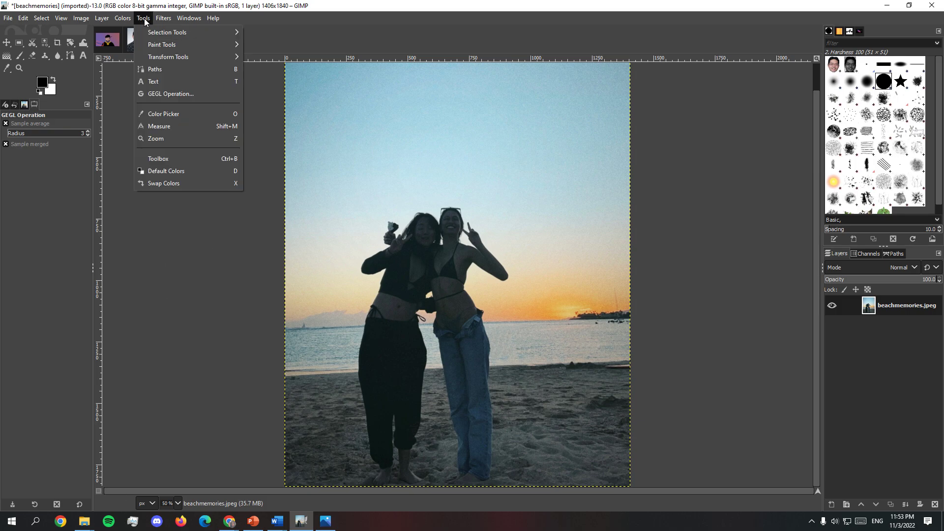
pyautogui.moveTo(161, 46)
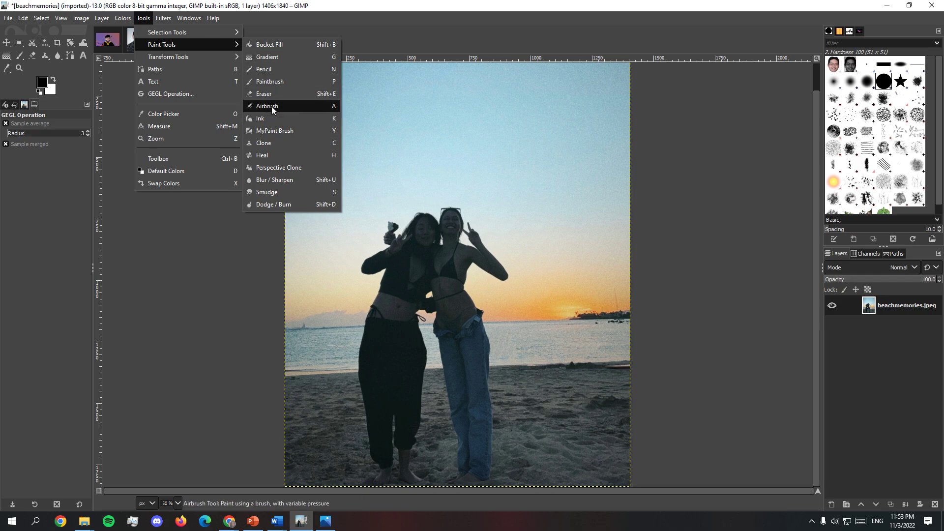
pyautogui.click(276, 180)
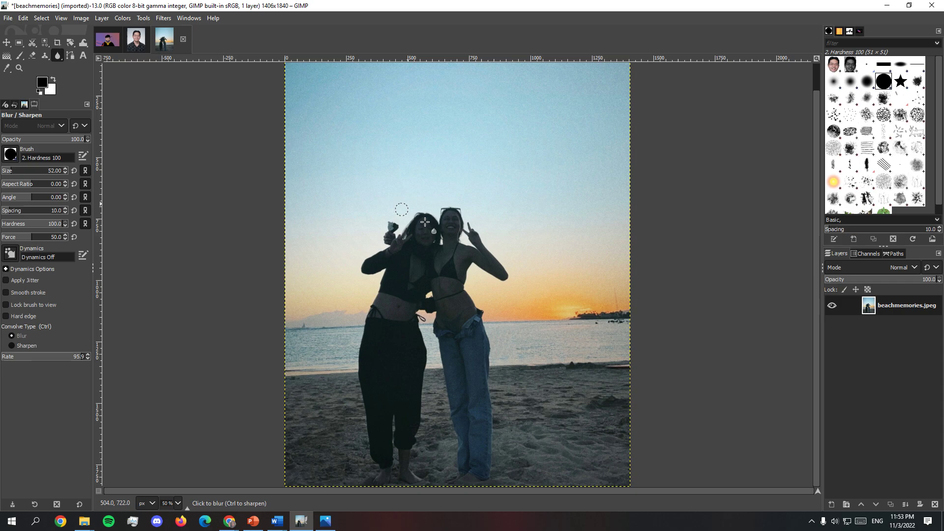
# Step: Try sharpening the upper bodies of the two people in the foreground, and undo the strokes
pyautogui.click(22, 345)
pyautogui.moveTo(411, 285)
pyautogui.mouseDown()
pyautogui.moveTo(412, 229)
pyautogui.moveTo(393, 286)
pyautogui.moveTo(410, 280)
pyautogui.moveTo(429, 176)
pyautogui.moveTo(445, 179)
pyautogui.moveTo(461, 233)
pyautogui.mouseUp()
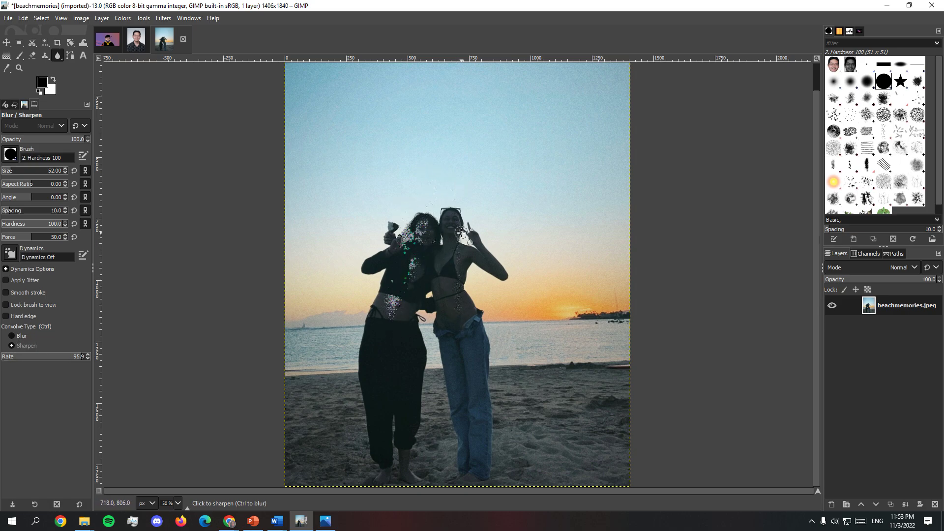
pyautogui.hotkey('ctrl', 'z')
pyautogui.hotkey('ctrl', 'z')
pyautogui.hotkey('ctrl', 'z')
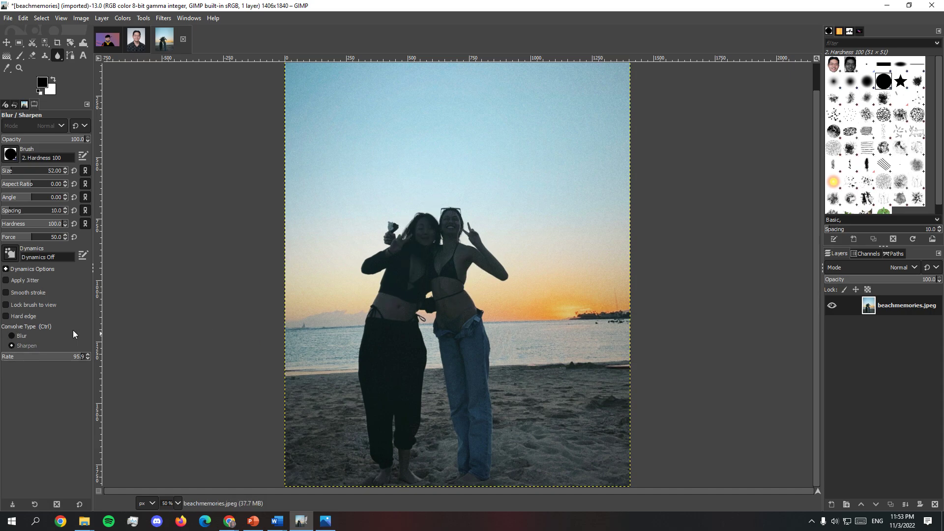
# Step: Blur the background around the two people, using brush size 181 for large areas and 24 along the figures' edges
pyautogui.click(18, 335)
pyautogui.moveTo(15, 173); pyautogui.dragTo(28, 172)
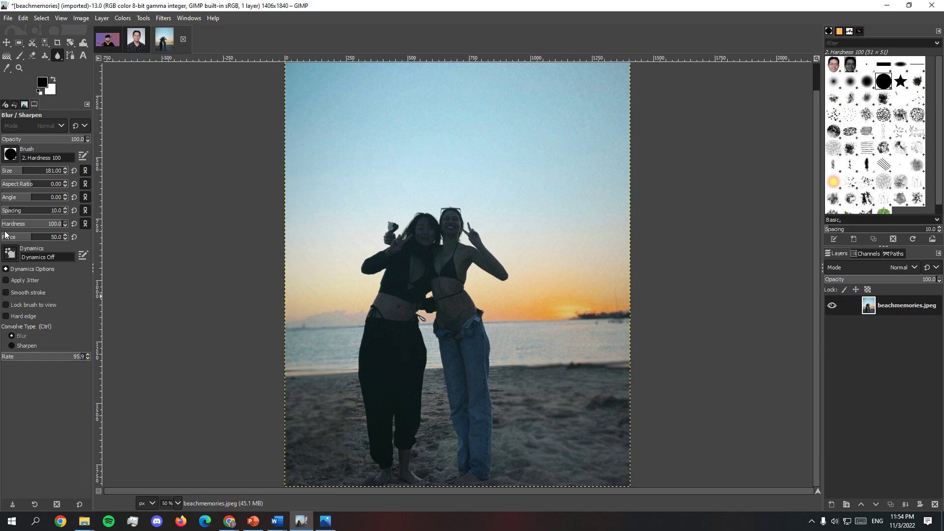
pyautogui.moveTo(4, 172); pyautogui.dragTo(13, 172)
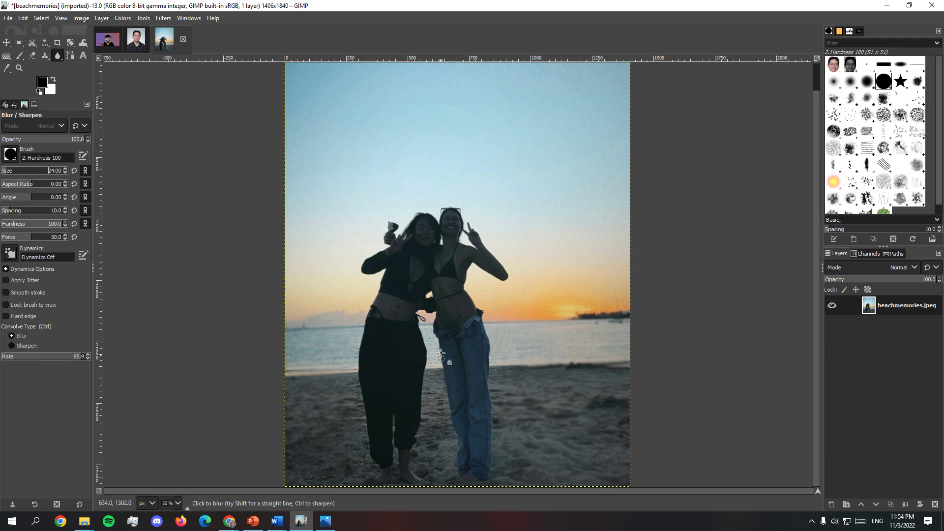
pyautogui.moveTo(426, 326)
pyautogui.mouseDown()
pyautogui.moveTo(431, 379)
pyautogui.moveTo(437, 371)
pyautogui.moveTo(443, 387)
pyautogui.moveTo(436, 377)
pyautogui.moveTo(430, 385)
pyautogui.moveTo(425, 439)
pyautogui.moveTo(443, 421)
pyautogui.moveTo(449, 439)
pyautogui.moveTo(434, 423)
pyautogui.moveTo(422, 465)
pyautogui.moveTo(442, 476)
pyautogui.moveTo(451, 448)
pyautogui.moveTo(362, 421)
pyautogui.moveTo(359, 452)
pyautogui.mouseUp()
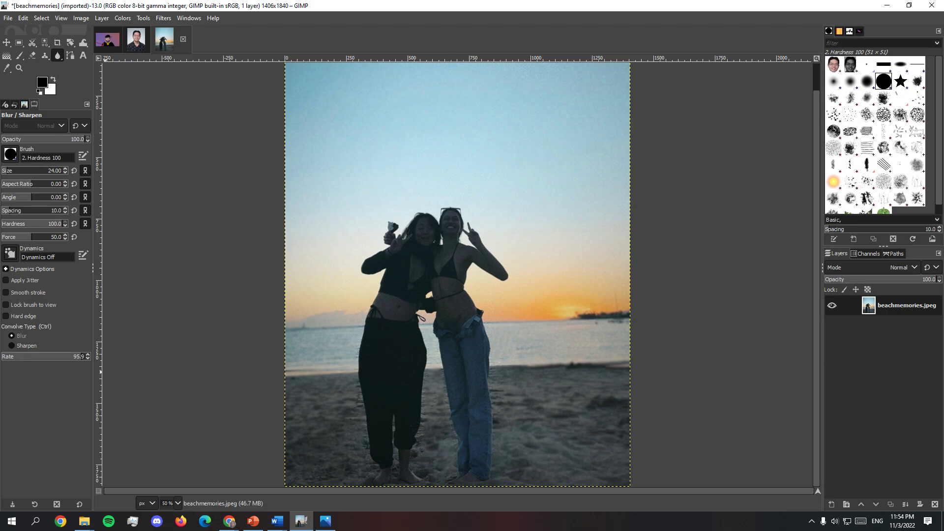
pyautogui.scroll(1, 664, 394)
pyautogui.scroll(-1, 615, 368)
# Step: Switch to the GIMP.pptx presentation in PowerPoint and review the Layer Mask slide and the Options slide following it
pyautogui.click(886, 5)
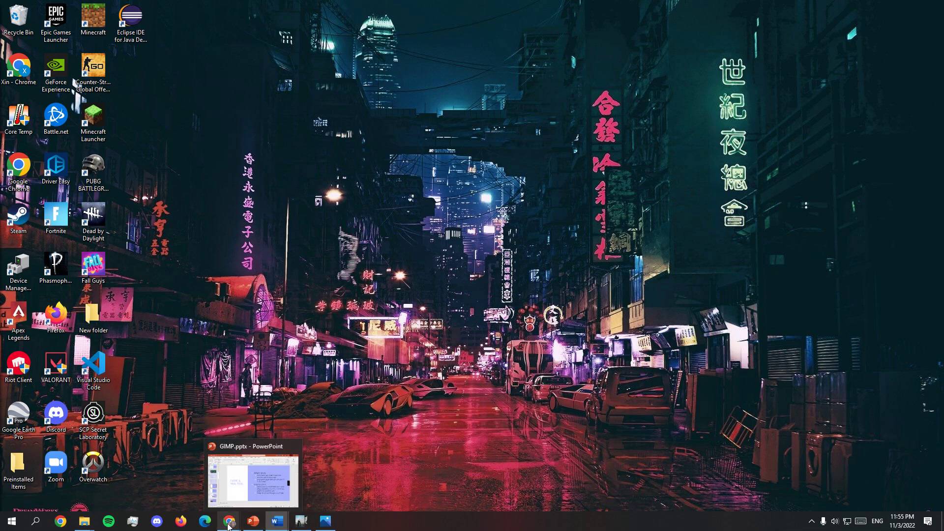
pyautogui.click(252, 523)
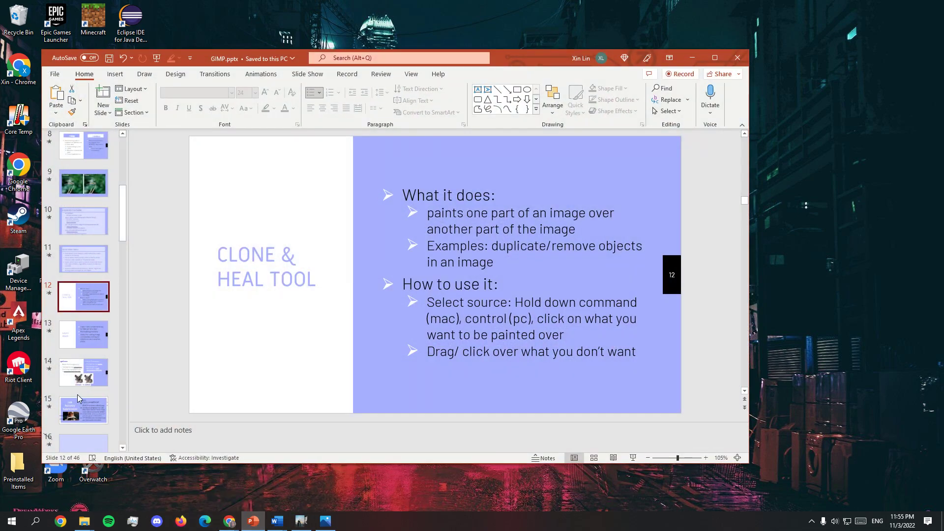
pyautogui.scroll(-2, 83, 261)
pyautogui.click(85, 291)
pyautogui.click(73, 253)
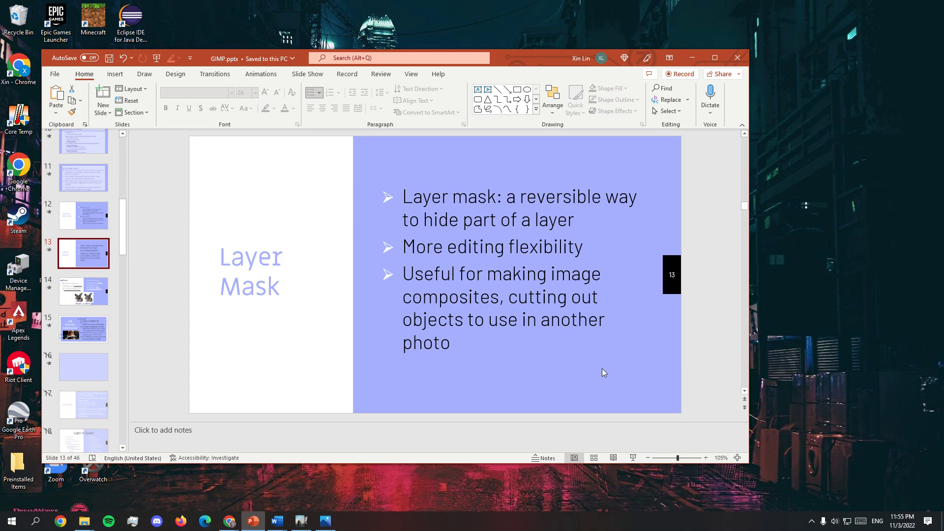
pyautogui.click(93, 299)
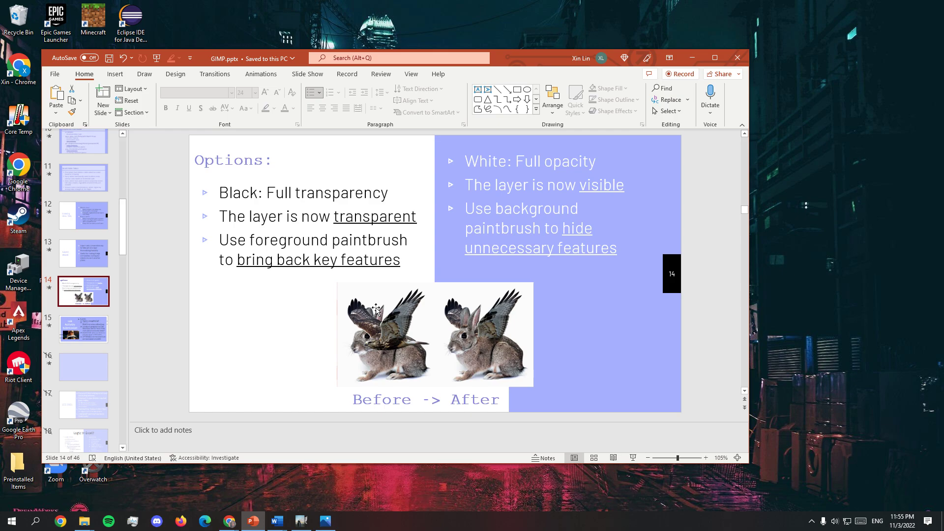
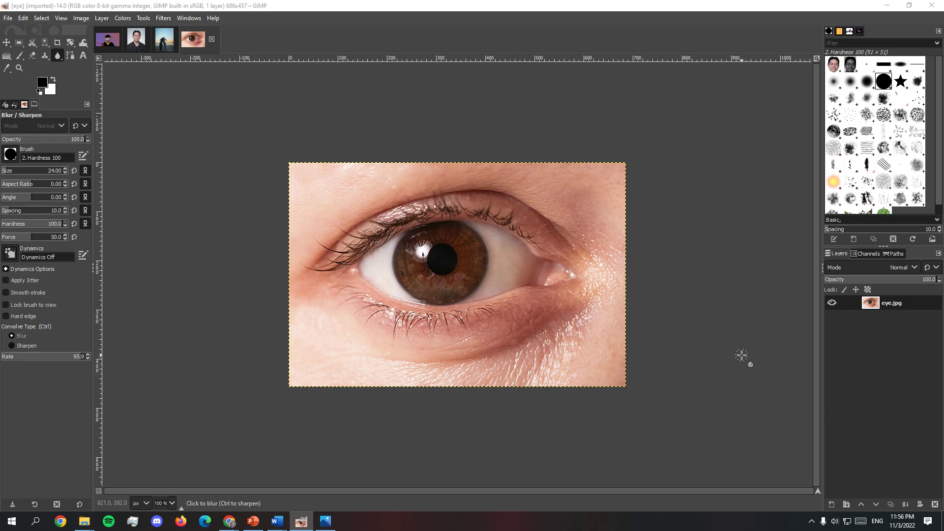
# Step: Add galaxy.jpg to the eye image as a layer and move the eye.jpg layer above it
pyautogui.click(9, 18)
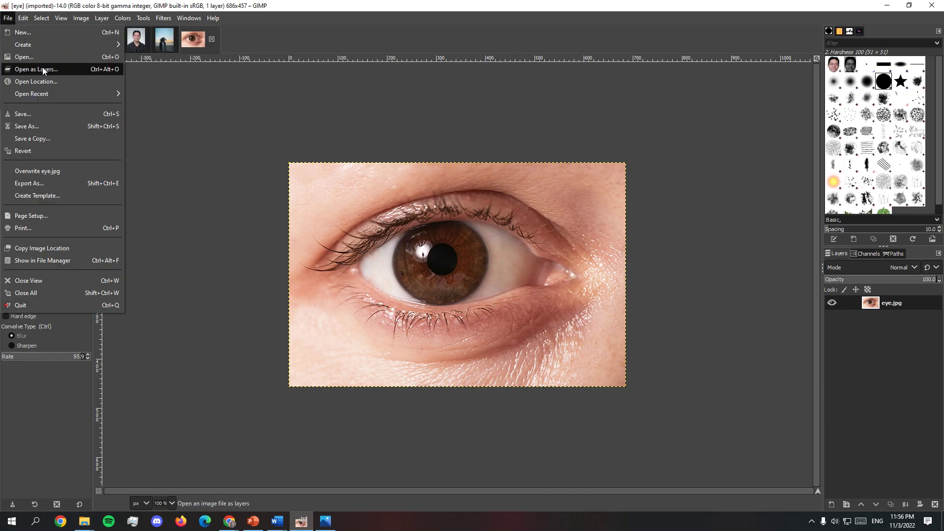
pyautogui.click(42, 67)
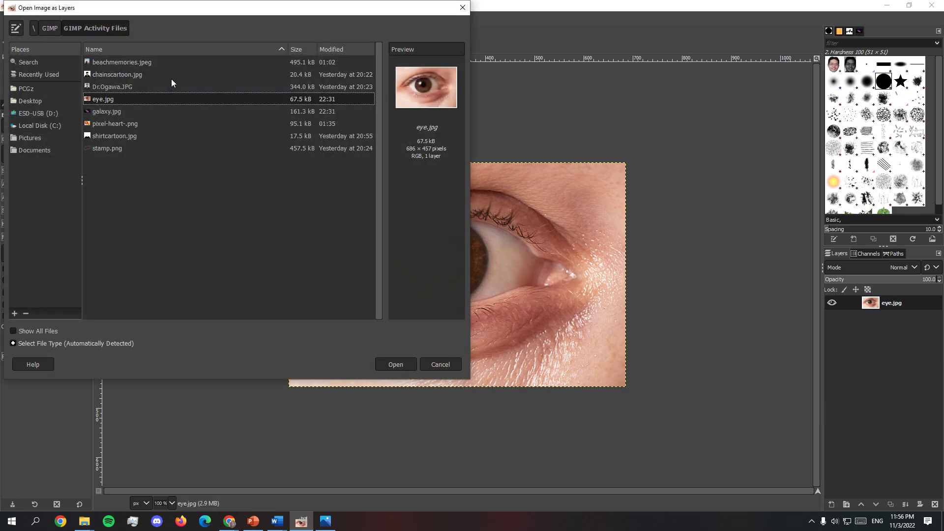
pyautogui.click(167, 111)
pyautogui.click(408, 367)
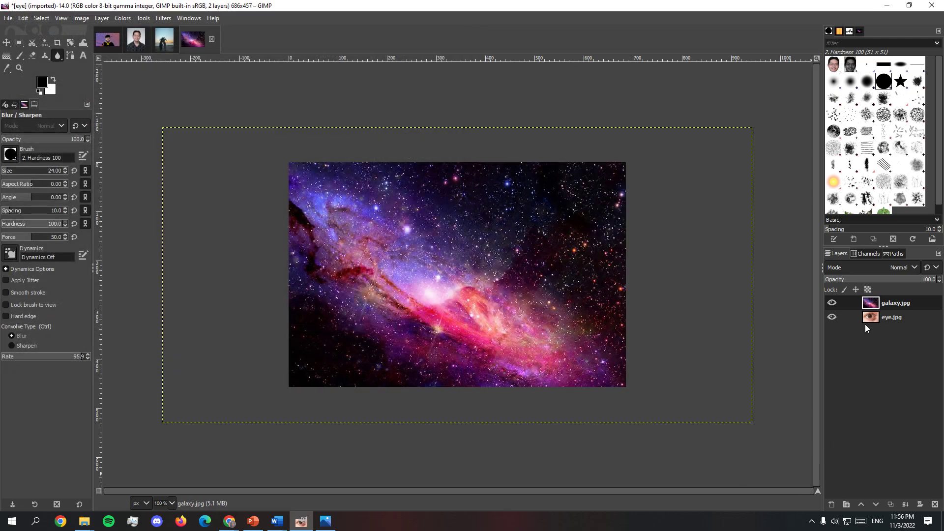
pyautogui.moveTo(859, 321); pyautogui.dragTo(868, 301)
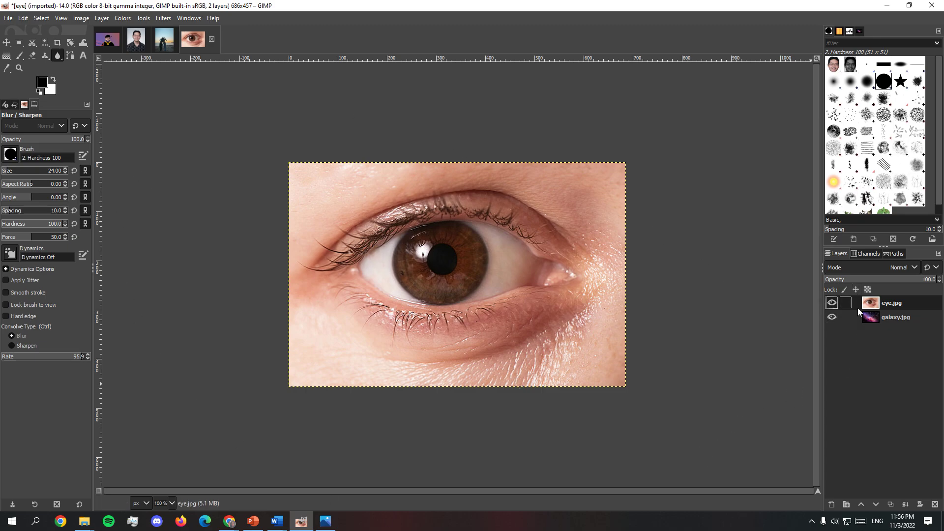
pyautogui.moveTo(858, 307)
pyautogui.mouseDown()
pyautogui.moveTo(856, 315)
pyautogui.moveTo(857, 300)
pyautogui.mouseUp()
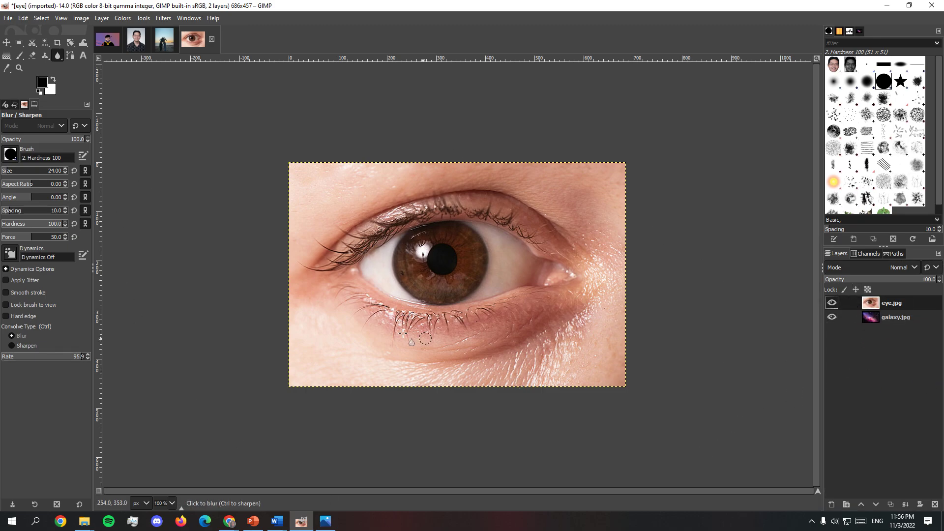
# Step: Add a layer mask to the eye.jpg layer, initialized to Black (full transparency)
pyautogui.rightClick(855, 303)
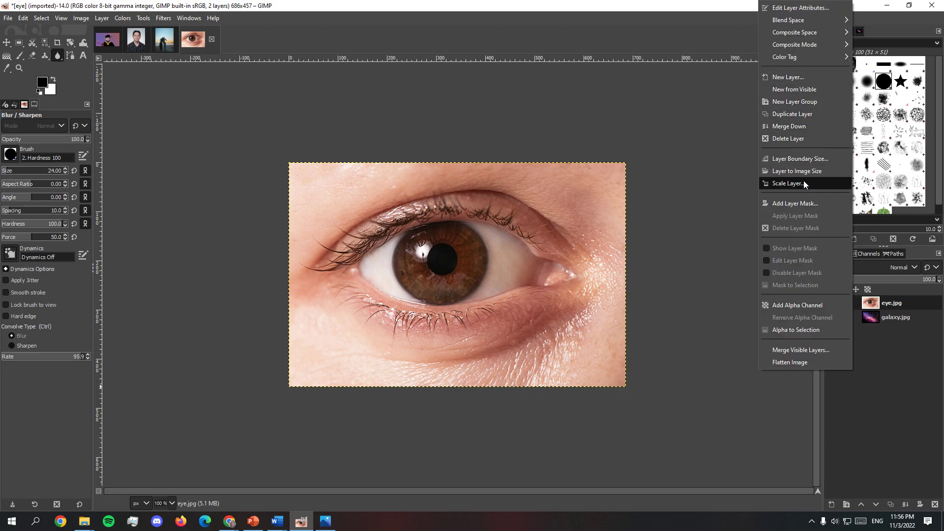
pyautogui.click(809, 202)
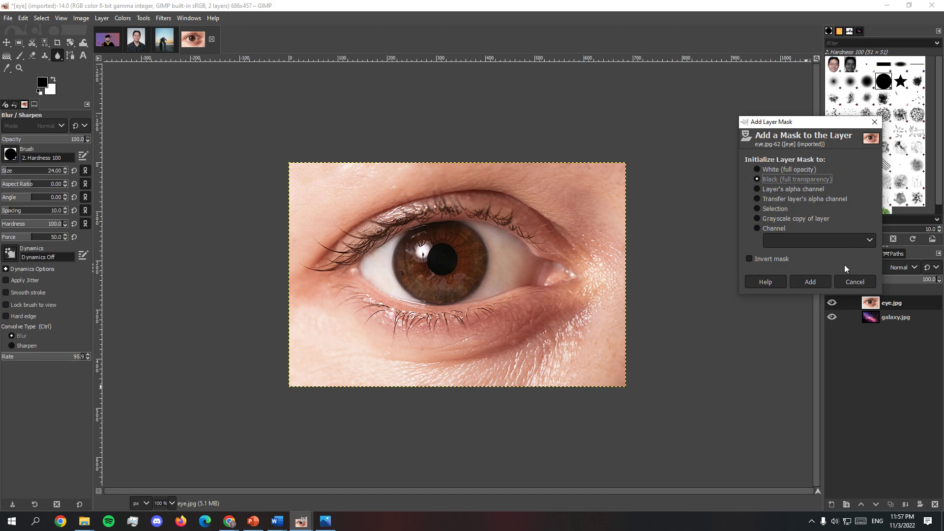
pyautogui.click(818, 286)
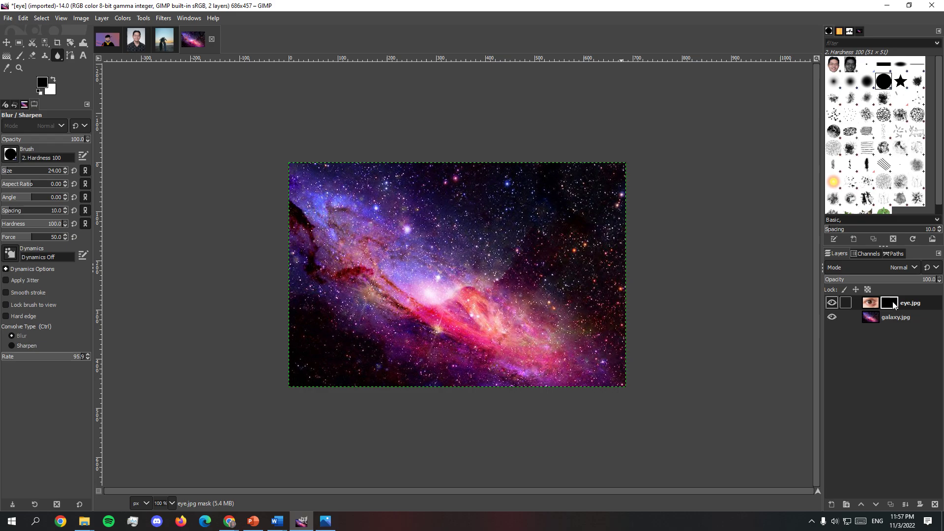
pyautogui.click(883, 5)
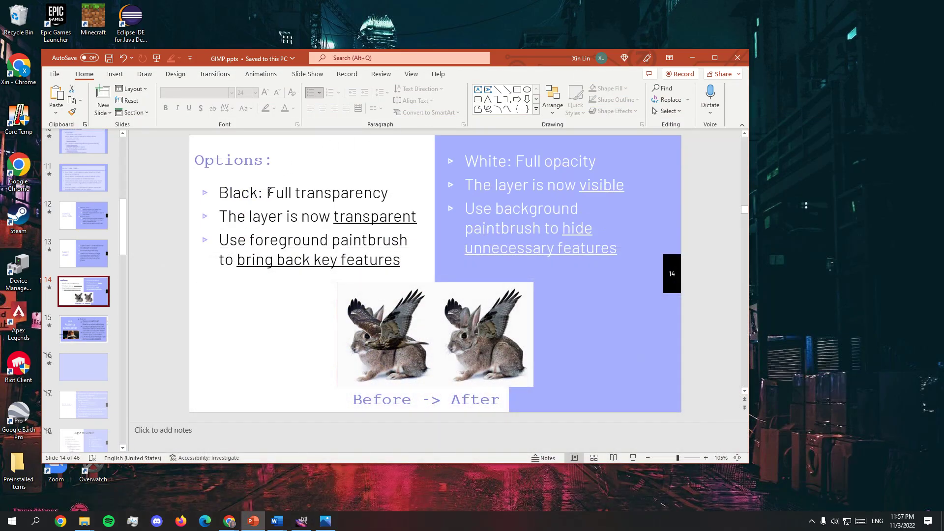
pyautogui.click(325, 520)
pyautogui.click(693, 57)
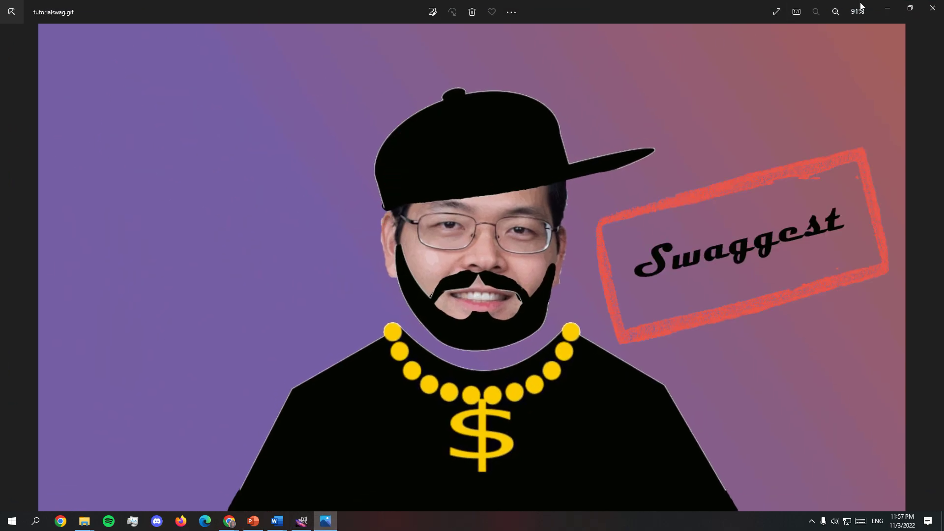
pyautogui.click(884, 7)
pyautogui.click(301, 516)
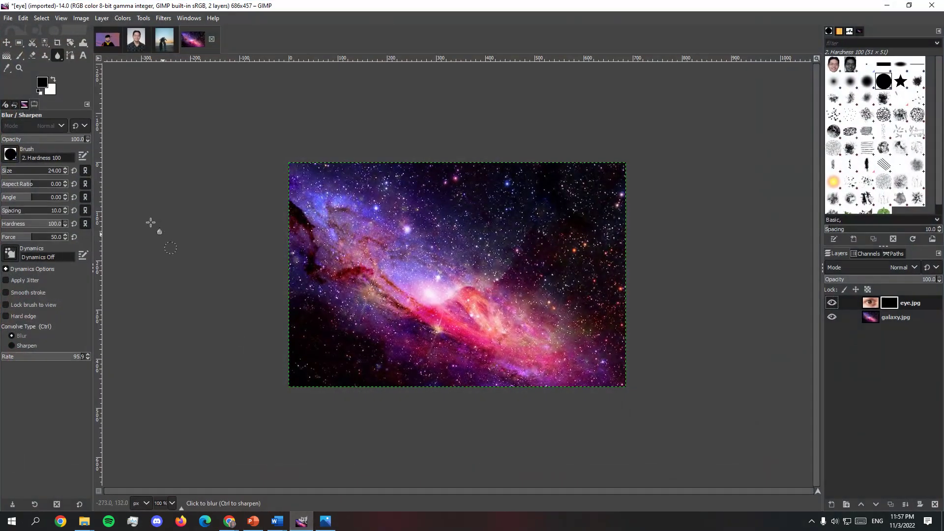
# Step: Activate the Paintbrush and swap the foreground and background colors so that white is the foreground
pyautogui.click(52, 90)
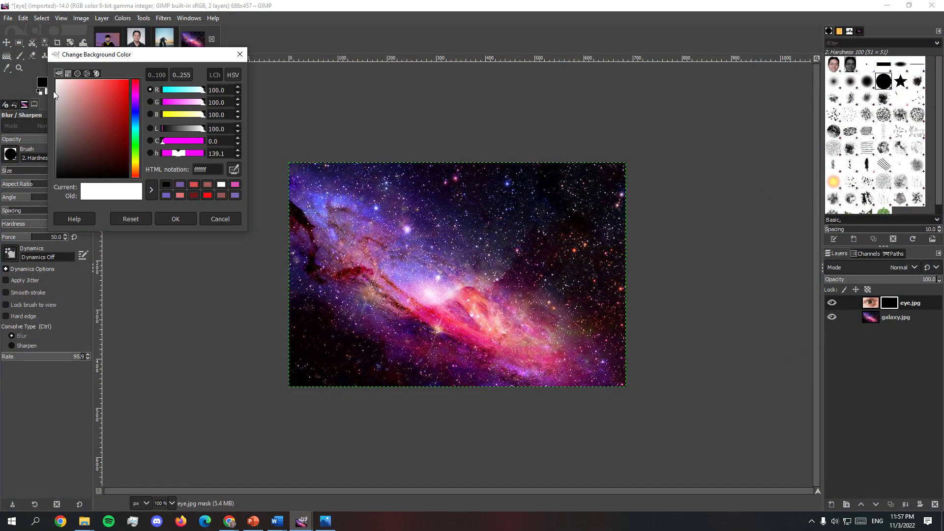
pyautogui.click(174, 219)
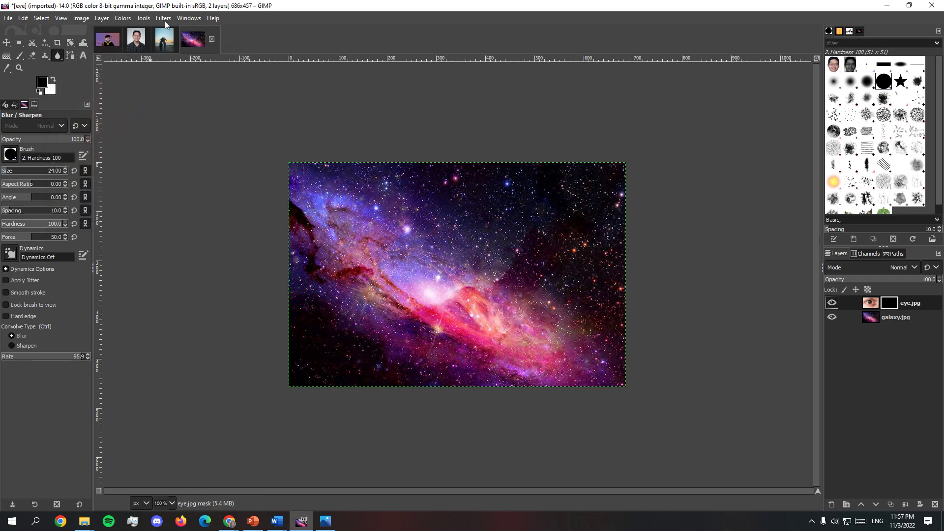
pyautogui.click(21, 56)
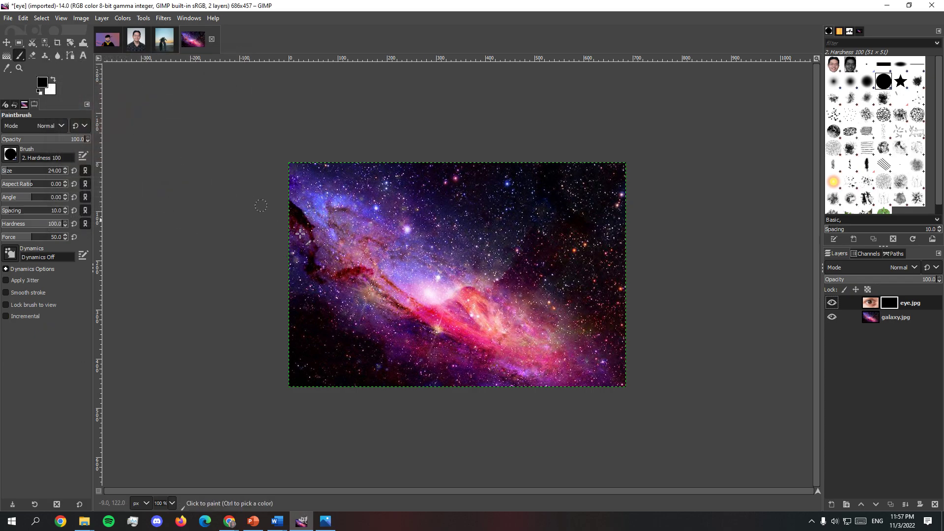
pyautogui.click(53, 81)
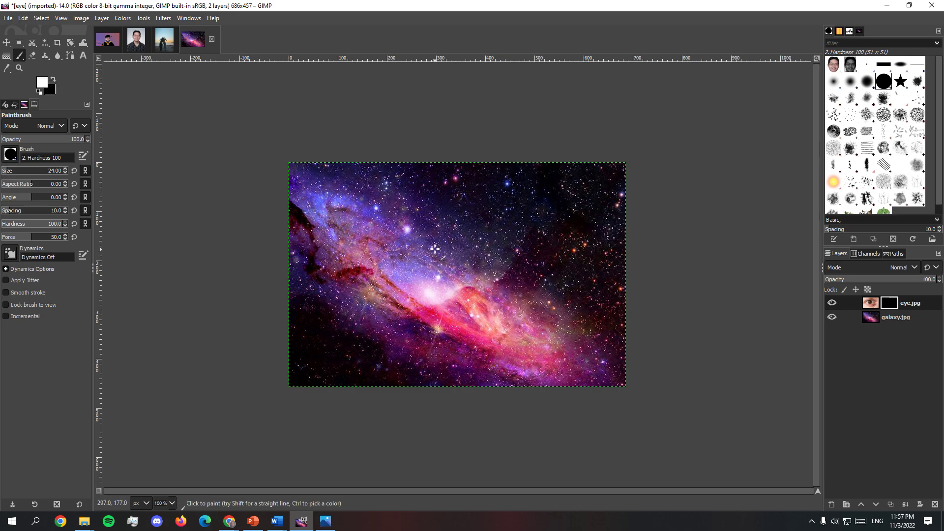
# Step: Try painting the eye back in on the black mask with white, first at 100 and again at 33.5 opacity, and undo the strokes
pyautogui.moveTo(432, 249)
pyautogui.mouseDown()
pyautogui.moveTo(442, 266)
pyautogui.moveTo(448, 238)
pyautogui.moveTo(364, 320)
pyautogui.moveTo(531, 275)
pyautogui.moveTo(532, 244)
pyautogui.moveTo(511, 238)
pyautogui.mouseUp()
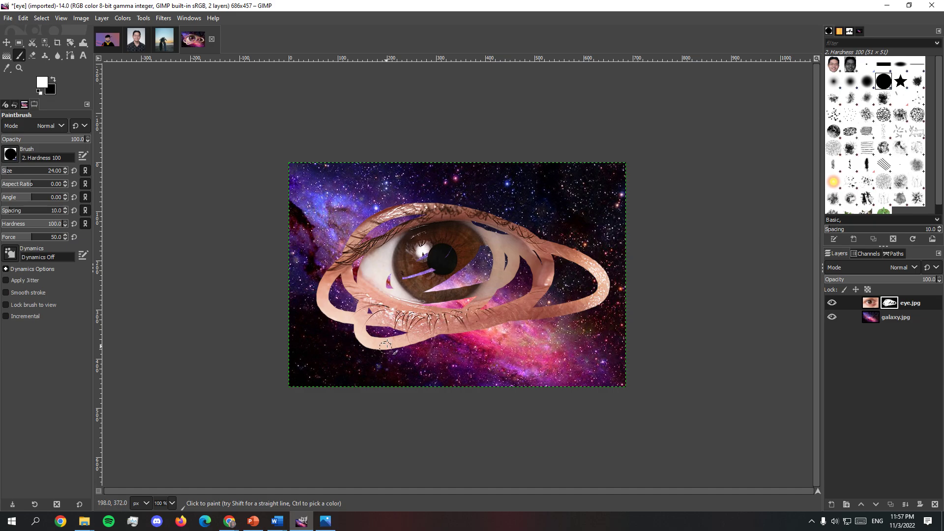
pyautogui.hotkey('ctrl', 'z')
pyautogui.click(30, 140)
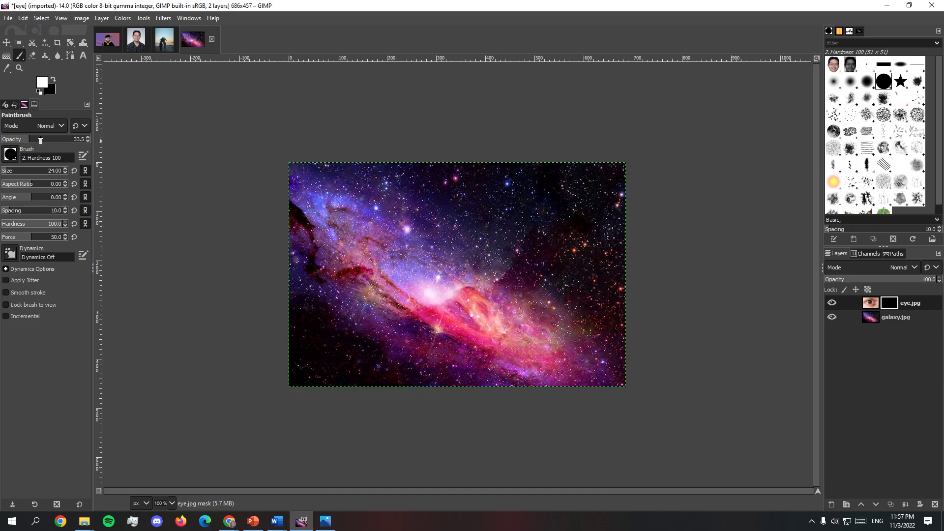
pyautogui.moveTo(408, 228)
pyautogui.mouseDown()
pyautogui.moveTo(393, 262)
pyautogui.moveTo(447, 235)
pyautogui.moveTo(411, 270)
pyautogui.moveTo(432, 240)
pyautogui.moveTo(490, 266)
pyautogui.moveTo(397, 284)
pyautogui.moveTo(475, 248)
pyautogui.moveTo(433, 283)
pyautogui.moveTo(407, 252)
pyautogui.moveTo(479, 238)
pyautogui.moveTo(427, 288)
pyautogui.moveTo(481, 228)
pyautogui.moveTo(462, 298)
pyautogui.moveTo(408, 227)
pyautogui.moveTo(486, 248)
pyautogui.moveTo(403, 292)
pyautogui.moveTo(411, 257)
pyautogui.moveTo(457, 248)
pyautogui.mouseUp()
pyautogui.hotkey('ctrl', 'z')
# Step: Set the foreground color to ca7b7b and the brush opacity to 100, and paint over the eye area on the mask
pyautogui.click(43, 82)
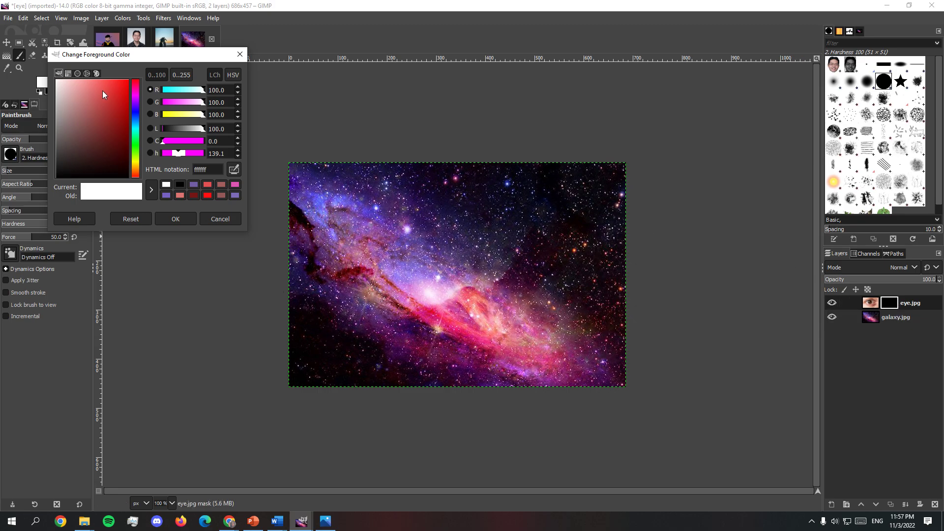
pyautogui.moveTo(103, 91); pyautogui.dragTo(83, 99)
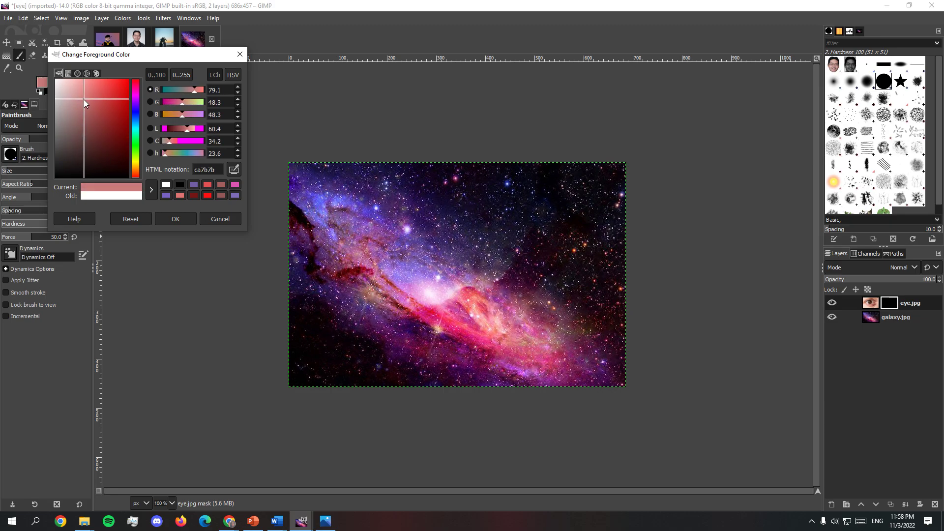
pyautogui.click(182, 217)
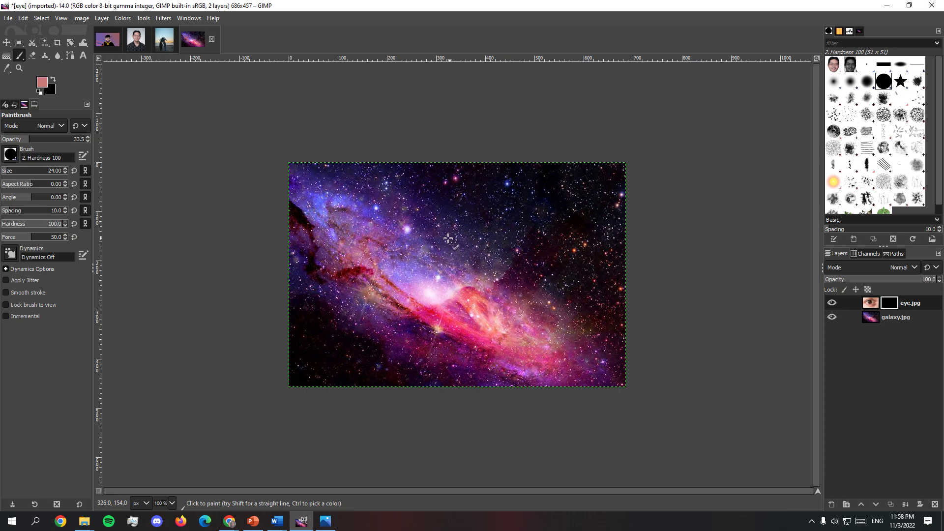
pyautogui.moveTo(59, 140); pyautogui.dragTo(101, 141)
pyautogui.moveTo(426, 251); pyautogui.dragTo(444, 266)
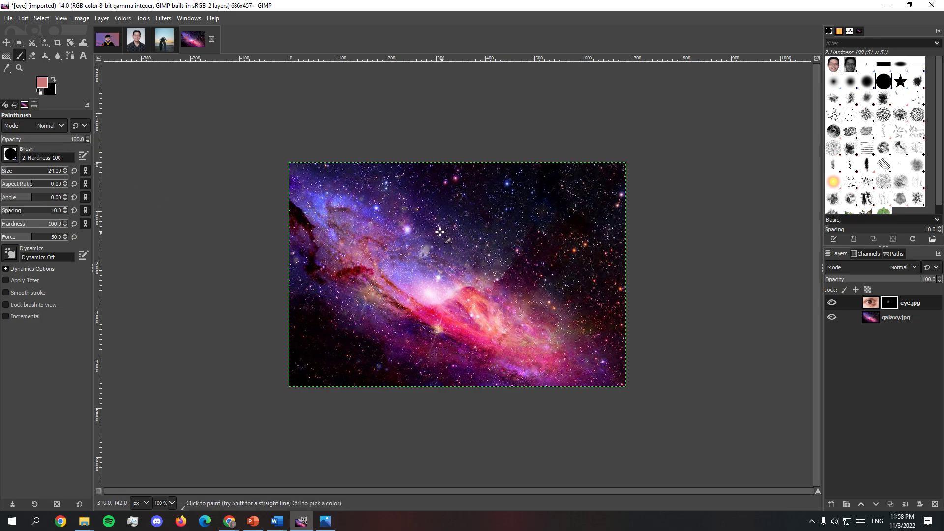
pyautogui.moveTo(439, 231)
pyautogui.mouseDown()
pyautogui.moveTo(407, 258)
pyautogui.moveTo(421, 241)
pyautogui.moveTo(516, 241)
pyautogui.mouseUp()
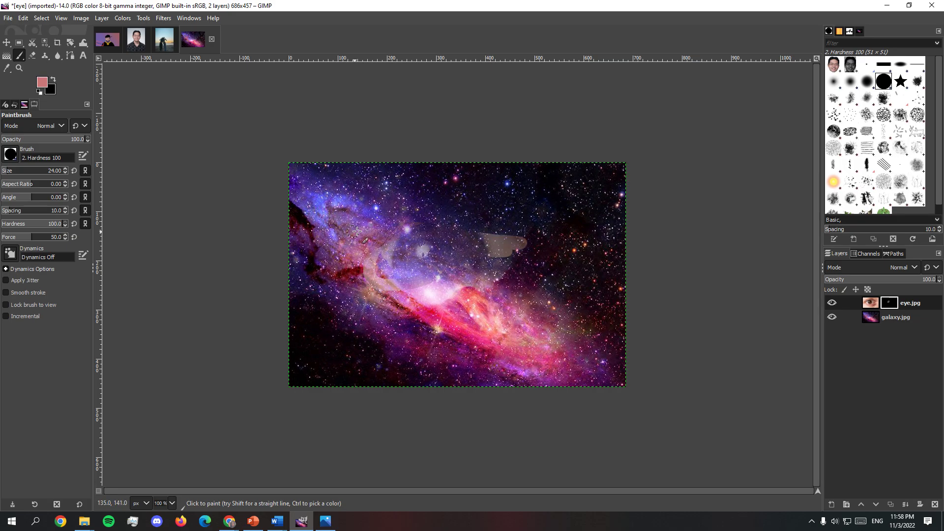
# Step: Try revealing the iris with the foreground color set back to white (ffffff), and undo all strokes on the mask
pyautogui.click(49, 86)
pyautogui.click(180, 184)
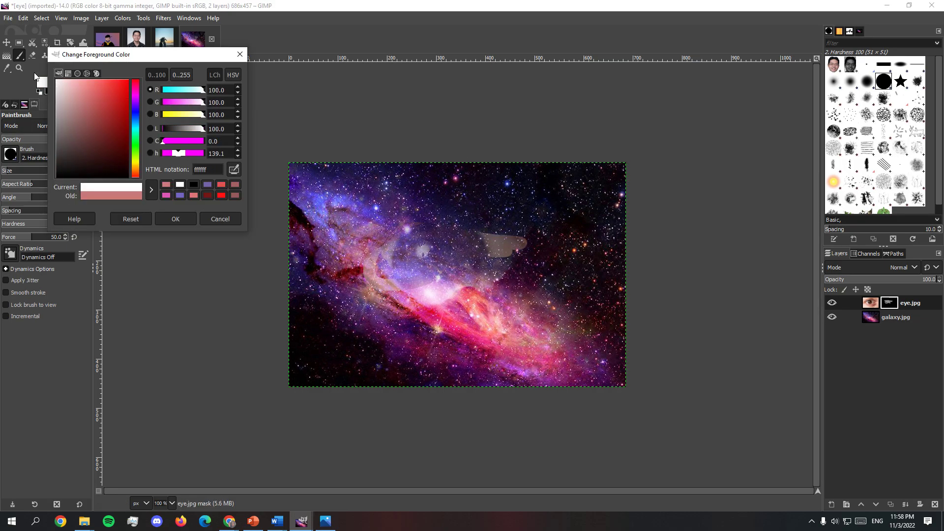
pyautogui.click(175, 218)
pyautogui.moveTo(433, 246)
pyautogui.mouseDown()
pyautogui.moveTo(482, 259)
pyautogui.moveTo(404, 256)
pyautogui.mouseUp()
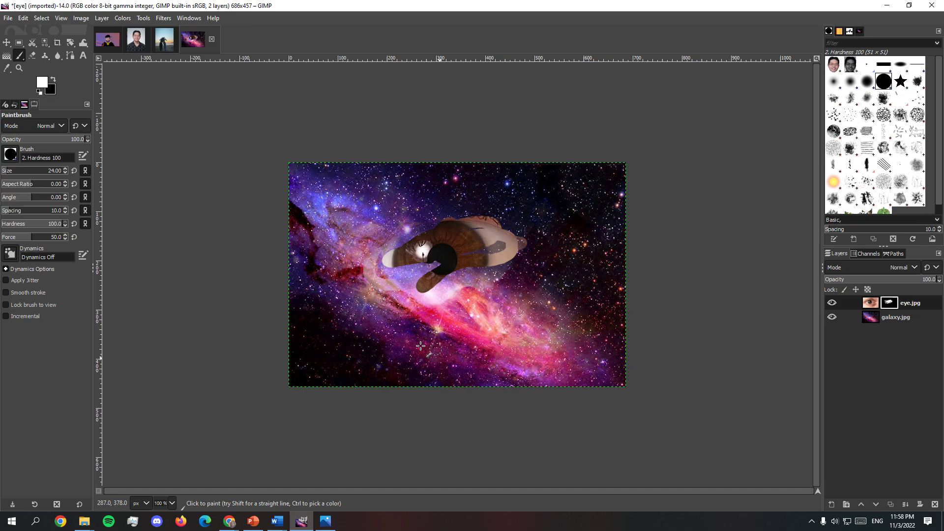
pyautogui.hotkey('ctrl', 'z')
pyautogui.hotkey('ctrl', 'z')
pyautogui.hotkey('ctrl', 'z')
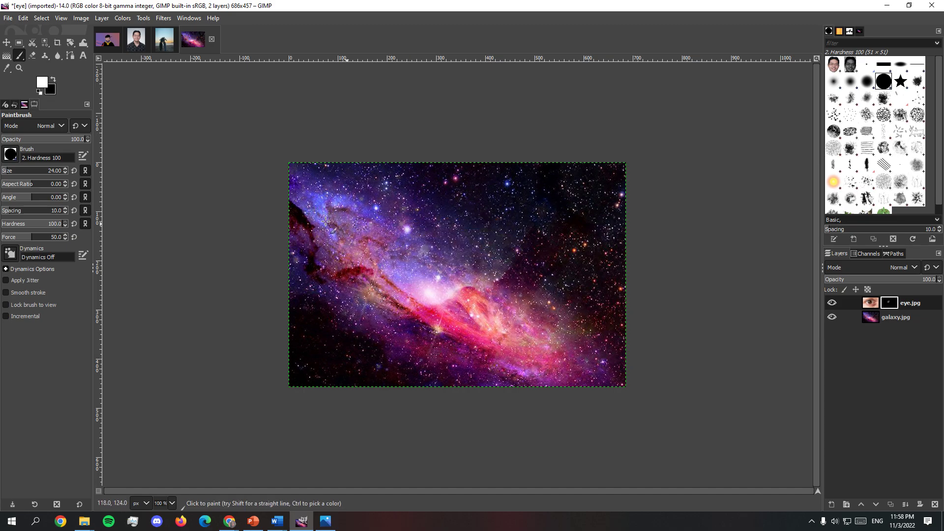
pyautogui.hotkey('ctrl', 'z')
# Step: Delete the black mask from the eye.jpg layer and add a new one initialized to White (full opacity)
pyautogui.rightClick(887, 308)
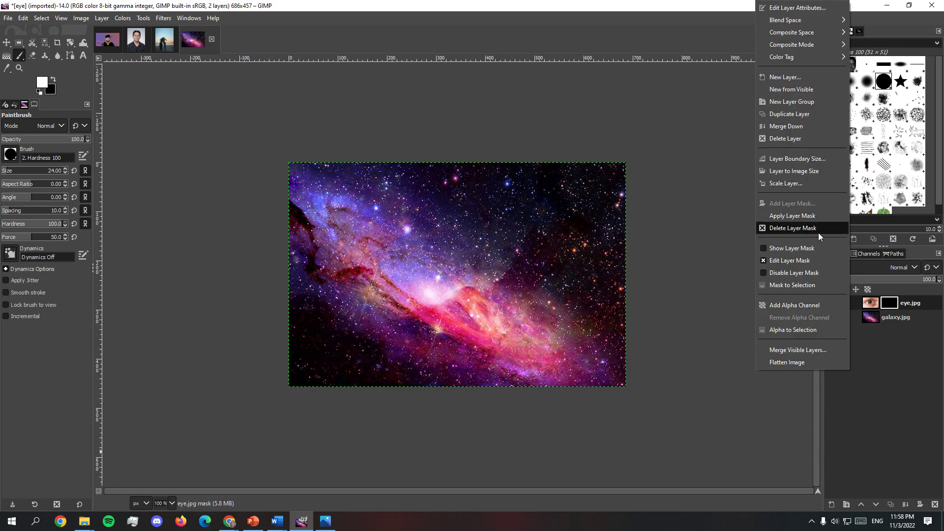
pyautogui.click(818, 231)
pyautogui.rightClick(860, 306)
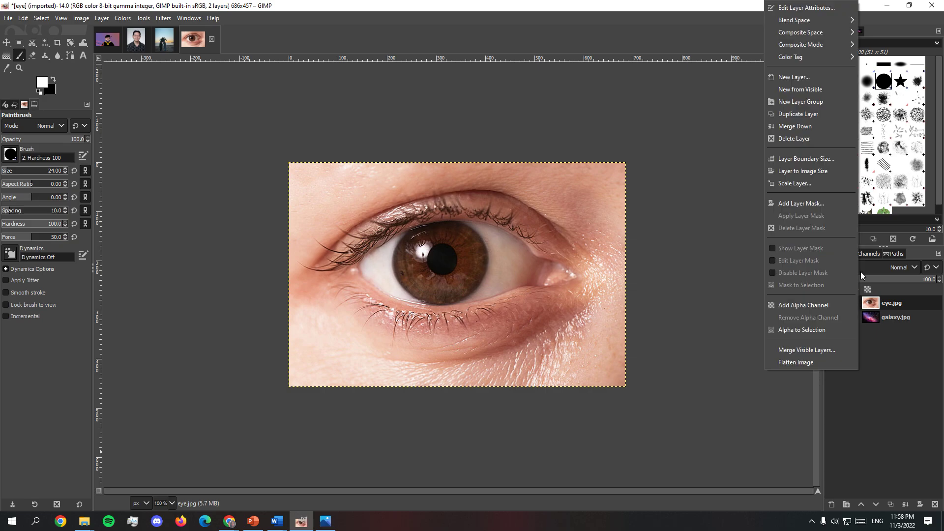
pyautogui.click(826, 203)
pyautogui.click(818, 173)
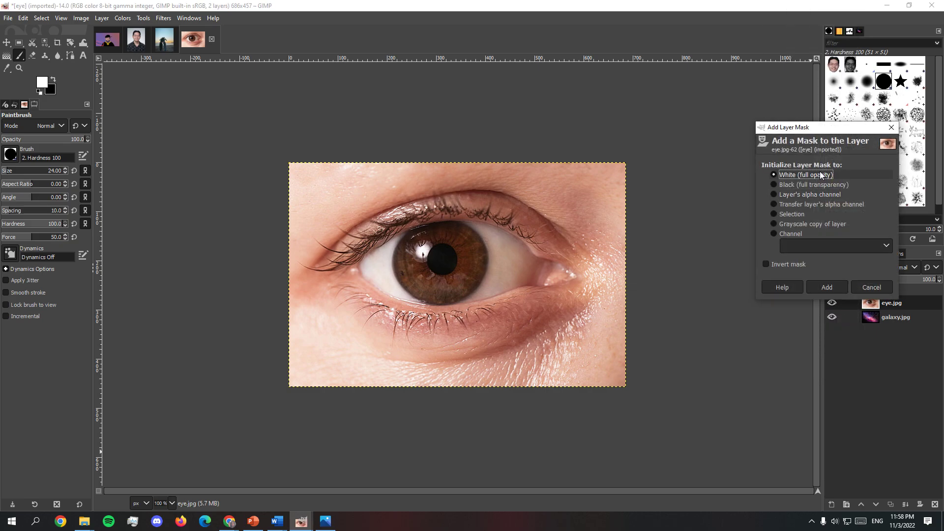
pyautogui.click(836, 292)
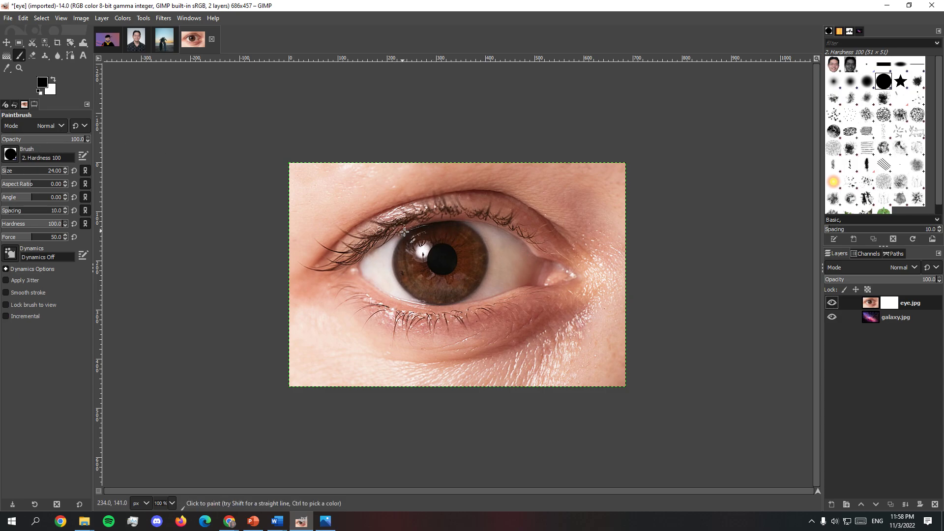
# Step: Try painting black over the iris on the white mask at 100 opacity to expose the galaxy, and undo the strokes
pyautogui.moveTo(424, 229)
pyautogui.mouseDown()
pyautogui.moveTo(407, 269)
pyautogui.moveTo(477, 258)
pyautogui.moveTo(416, 288)
pyautogui.moveTo(443, 280)
pyautogui.moveTo(457, 249)
pyautogui.moveTo(456, 237)
pyautogui.moveTo(424, 228)
pyautogui.moveTo(401, 267)
pyautogui.moveTo(448, 289)
pyautogui.moveTo(420, 255)
pyautogui.moveTo(455, 243)
pyautogui.moveTo(416, 271)
pyautogui.mouseUp()
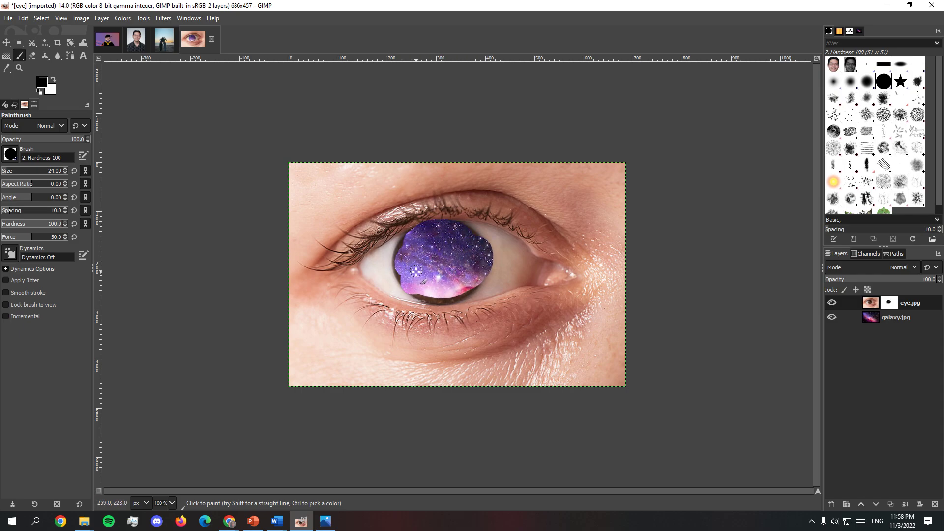
pyautogui.hotkey('ctrl', 'z')
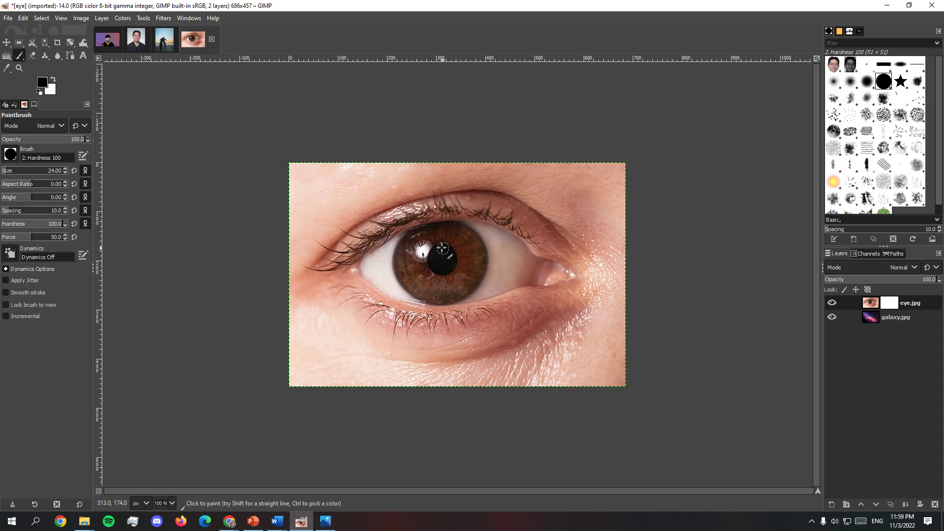
pyautogui.moveTo(417, 237)
pyautogui.mouseDown()
pyautogui.moveTo(406, 277)
pyautogui.moveTo(431, 292)
pyautogui.moveTo(460, 280)
pyautogui.moveTo(465, 251)
pyautogui.moveTo(450, 242)
pyautogui.moveTo(427, 249)
pyautogui.moveTo(425, 268)
pyautogui.moveTo(439, 274)
pyautogui.moveTo(485, 263)
pyautogui.mouseUp()
pyautogui.hotkey('ctrl', 'z')
# Step: Try blending the galaxy into the iris with black mask strokes at 51.8 and 48.2 brush opacity, undoing each stroke
pyautogui.click(25, 143)
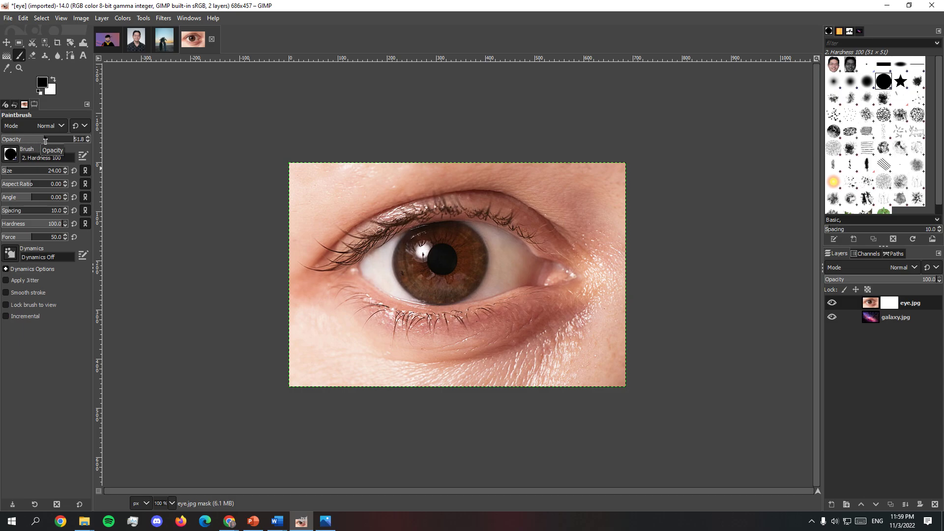
pyautogui.moveTo(433, 229)
pyautogui.mouseDown()
pyautogui.moveTo(406, 247)
pyautogui.moveTo(413, 266)
pyautogui.mouseUp()
pyautogui.hotkey('ctrl', 'z')
pyautogui.moveTo(42, 141); pyautogui.dragTo(41, 141)
pyautogui.moveTo(443, 238)
pyautogui.mouseDown()
pyautogui.moveTo(421, 245)
pyautogui.moveTo(425, 253)
pyautogui.mouseUp()
pyautogui.hotkey('ctrl', 'z')
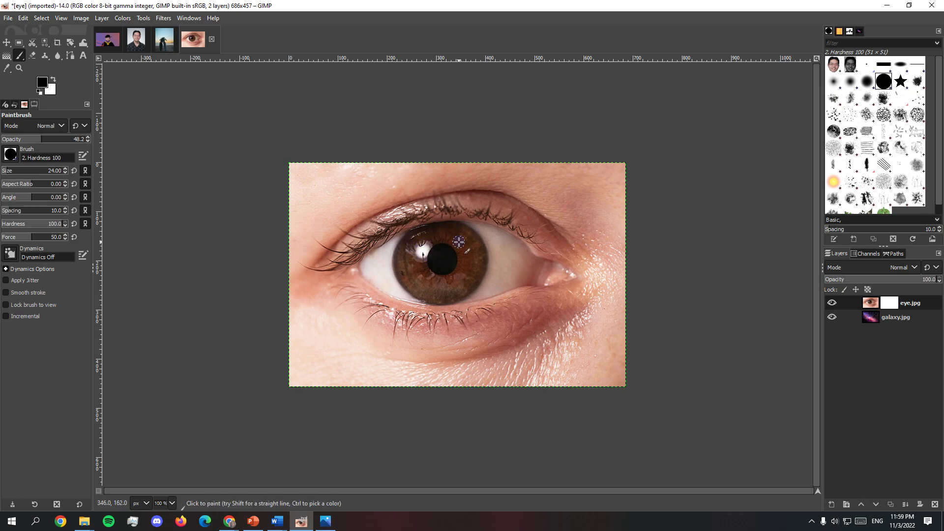
pyautogui.moveTo(464, 245)
pyautogui.mouseDown()
pyautogui.moveTo(477, 277)
pyautogui.moveTo(464, 255)
pyautogui.moveTo(456, 275)
pyautogui.moveTo(465, 259)
pyautogui.moveTo(464, 273)
pyautogui.moveTo(440, 288)
pyautogui.moveTo(463, 291)
pyautogui.moveTo(476, 279)
pyautogui.moveTo(451, 298)
pyautogui.moveTo(408, 279)
pyautogui.moveTo(429, 297)
pyautogui.moveTo(412, 290)
pyautogui.moveTo(400, 259)
pyautogui.moveTo(400, 273)
pyautogui.moveTo(414, 291)
pyautogui.moveTo(448, 301)
pyautogui.moveTo(428, 297)
pyautogui.moveTo(402, 256)
pyautogui.moveTo(459, 254)
pyautogui.mouseUp()
pyautogui.hotkey('ctrl', 'x')
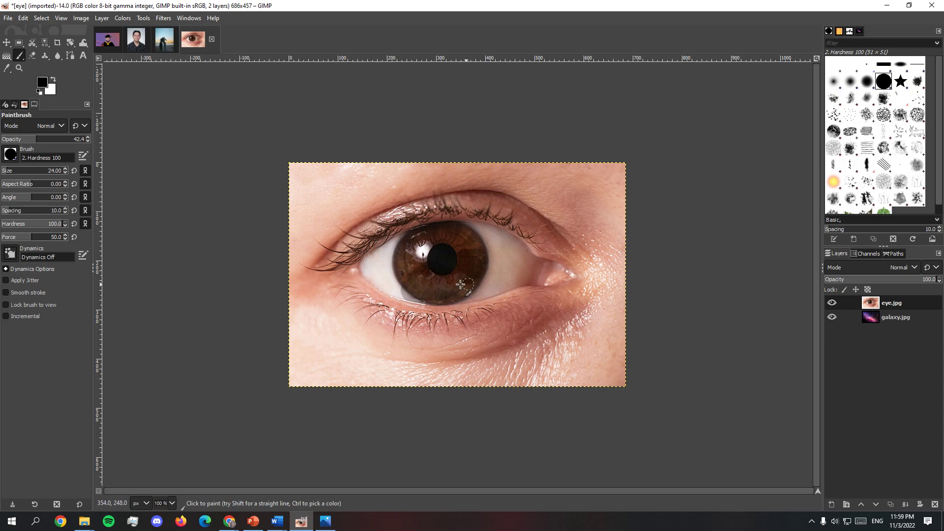
# Step: Try painting black at 42.4 opacity directly on the unmasked eye.jpg layer around the lower iris, and undo it
pyautogui.moveTo(460, 284)
pyautogui.mouseDown()
pyautogui.moveTo(431, 255)
pyautogui.moveTo(427, 236)
pyautogui.moveTo(406, 229)
pyautogui.moveTo(394, 291)
pyautogui.moveTo(370, 283)
pyautogui.moveTo(364, 304)
pyautogui.mouseUp()
pyautogui.hotkey('ctrl', 'z')
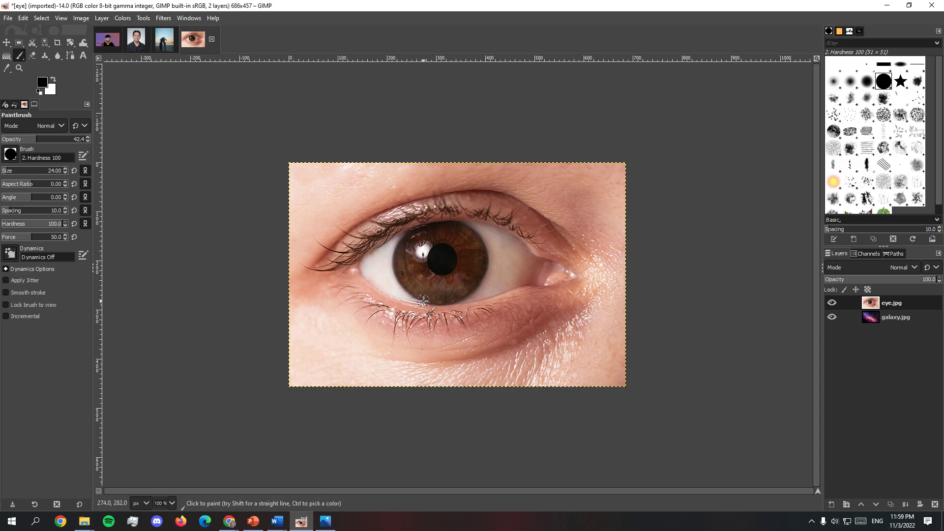
# Step: Add a new layer mask initialized to White (full opacity) to the eye.jpg layer
pyautogui.click(41, 140)
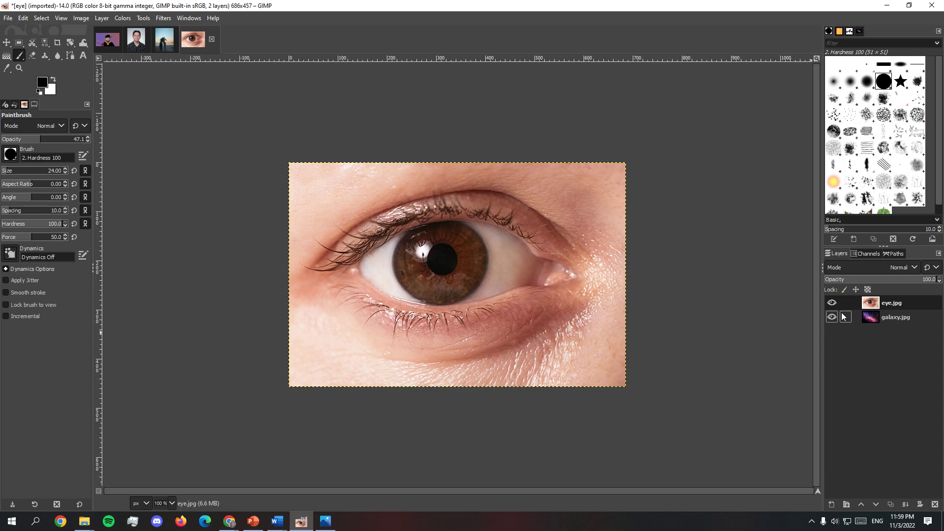
pyautogui.rightClick(856, 307)
pyautogui.click(782, 203)
pyautogui.click(819, 286)
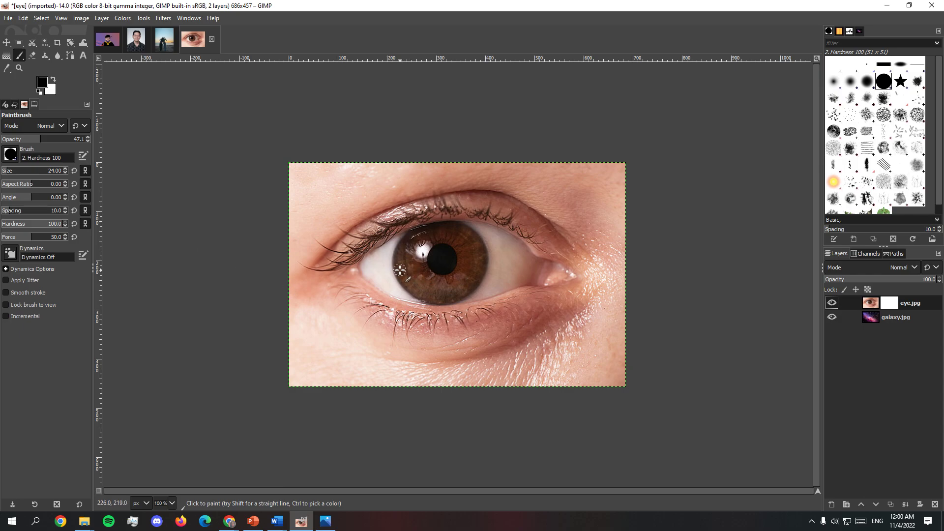
# Step: Undo a trial black stroke on the iris, and paint the whole iris black on the eye.jpg mask at 32.4 brush opacity
pyautogui.click(34, 138)
pyautogui.moveTo(423, 270)
pyautogui.mouseDown()
pyautogui.moveTo(408, 285)
pyautogui.moveTo(426, 276)
pyautogui.moveTo(418, 292)
pyautogui.moveTo(441, 281)
pyautogui.moveTo(441, 299)
pyautogui.moveTo(450, 285)
pyautogui.moveTo(434, 252)
pyautogui.moveTo(445, 231)
pyautogui.moveTo(434, 230)
pyautogui.moveTo(426, 261)
pyautogui.moveTo(403, 258)
pyautogui.moveTo(424, 245)
pyautogui.moveTo(421, 262)
pyautogui.moveTo(405, 266)
pyautogui.moveTo(399, 257)
pyautogui.moveTo(400, 266)
pyautogui.moveTo(402, 274)
pyautogui.moveTo(454, 262)
pyautogui.moveTo(458, 272)
pyautogui.moveTo(436, 287)
pyautogui.moveTo(419, 268)
pyautogui.moveTo(419, 291)
pyautogui.moveTo(457, 299)
pyautogui.moveTo(474, 282)
pyautogui.moveTo(456, 291)
pyautogui.moveTo(466, 294)
pyautogui.moveTo(469, 264)
pyautogui.moveTo(483, 258)
pyautogui.moveTo(478, 270)
pyautogui.moveTo(473, 243)
pyautogui.moveTo(410, 238)
pyautogui.moveTo(458, 227)
pyautogui.moveTo(485, 259)
pyautogui.moveTo(470, 291)
pyautogui.moveTo(447, 248)
pyautogui.moveTo(442, 259)
pyautogui.moveTo(422, 233)
pyautogui.moveTo(409, 239)
pyautogui.moveTo(420, 230)
pyautogui.moveTo(406, 242)
pyautogui.moveTo(404, 274)
pyautogui.moveTo(419, 296)
pyautogui.moveTo(460, 276)
pyautogui.mouseUp()
pyautogui.hotkey('ctrl', 'z')
pyautogui.click(28, 139)
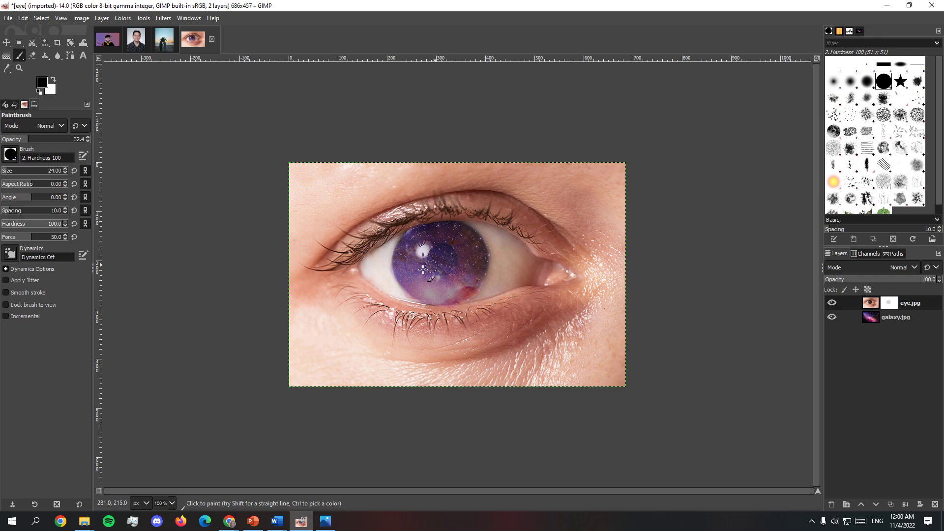
# Step: Swap the paint color to white at 100 opacity and paint the pupil back in on the eye.jpg mask
pyautogui.click(53, 79)
pyautogui.moveTo(67, 142); pyautogui.dragTo(152, 144)
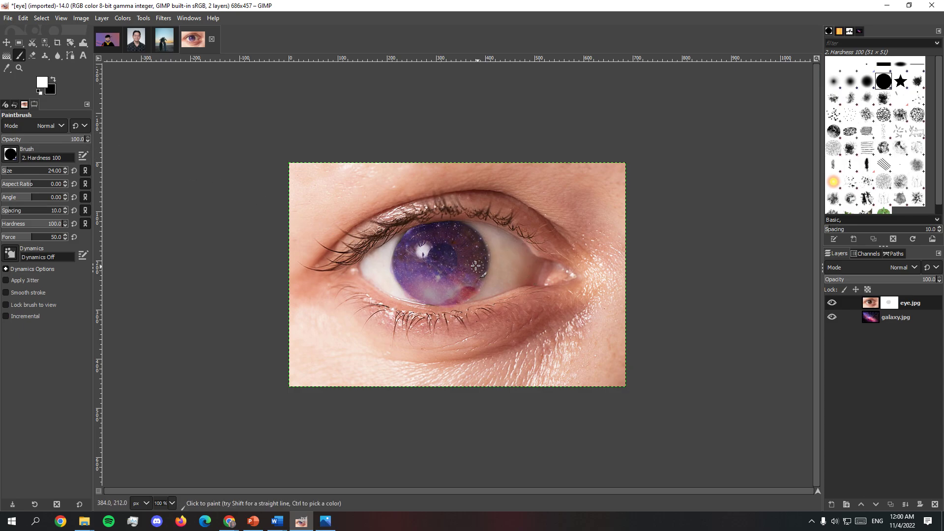
pyautogui.moveTo(439, 249)
pyautogui.mouseDown()
pyautogui.moveTo(433, 257)
pyautogui.moveTo(445, 267)
pyautogui.moveTo(446, 250)
pyautogui.moveTo(444, 262)
pyautogui.moveTo(432, 262)
pyautogui.moveTo(445, 268)
pyautogui.moveTo(449, 252)
pyautogui.moveTo(433, 258)
pyautogui.moveTo(447, 268)
pyautogui.moveTo(437, 249)
pyautogui.mouseUp()
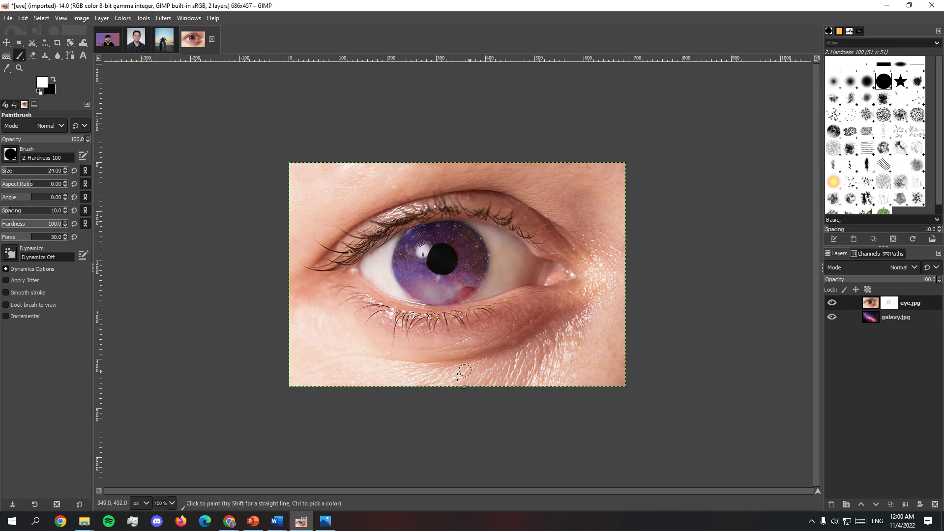
pyautogui.keyDown('shift'); pyautogui.click(827, 318); pyautogui.keyUp('shift')
pyautogui.click(832, 302)
# Step: Switch to PowerPoint, enlarge the before-and-after rabbit picture on slide 14, and undo the resize
pyautogui.click(887, 5)
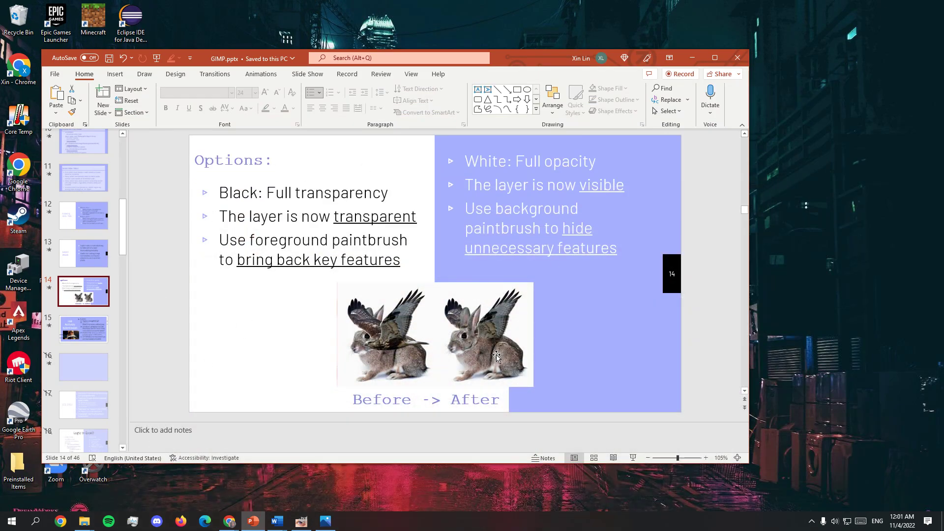
pyautogui.click(444, 348)
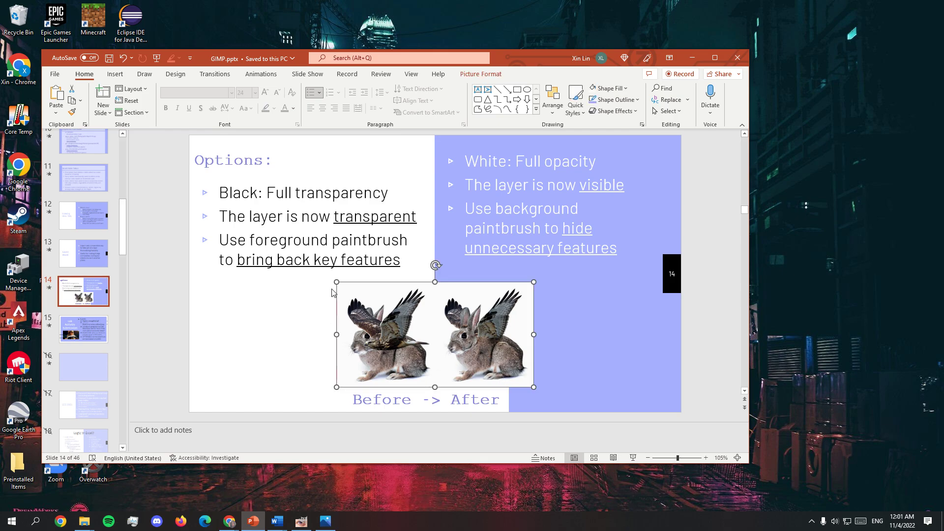
pyautogui.moveTo(338, 283); pyautogui.dragTo(193, 205)
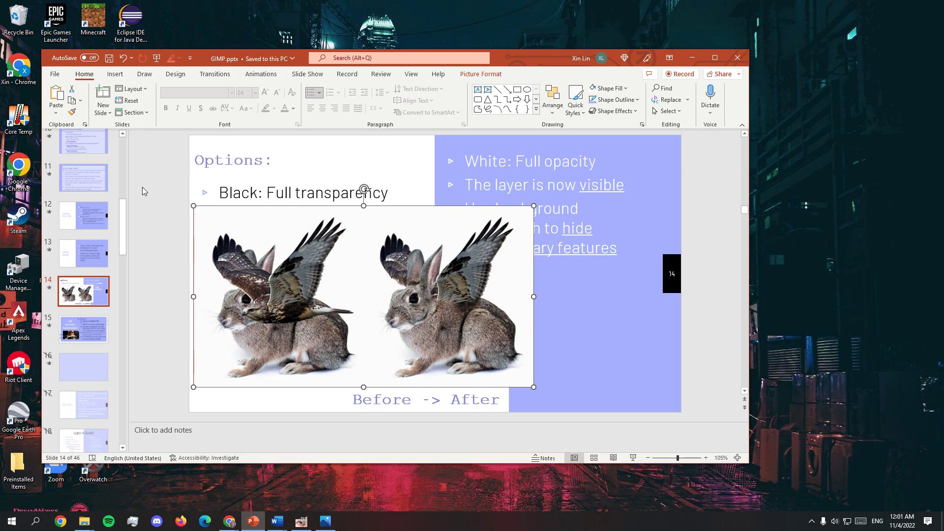
pyautogui.hotkey('ctrl', 'z')
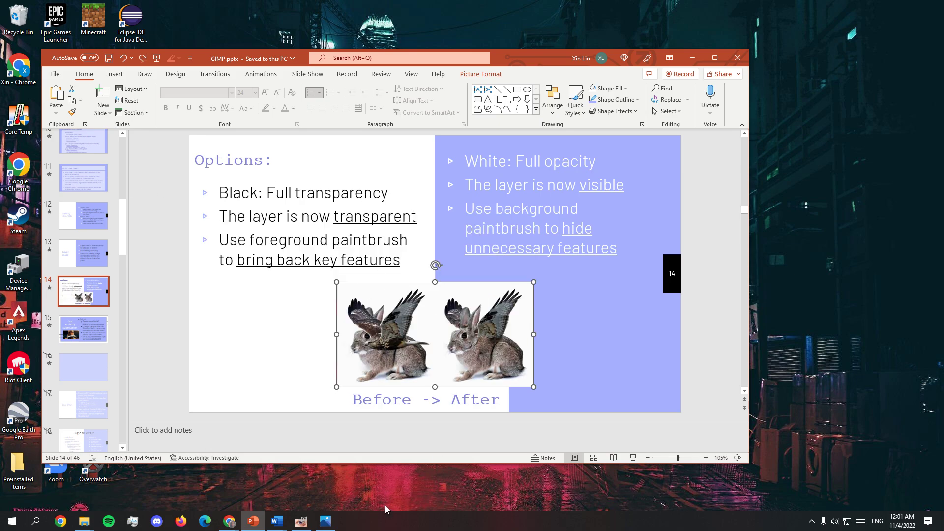
# Step: View the finished poster example tutorialswag.gif in Photos and return to the eye image in GIMP
pyautogui.click(325, 520)
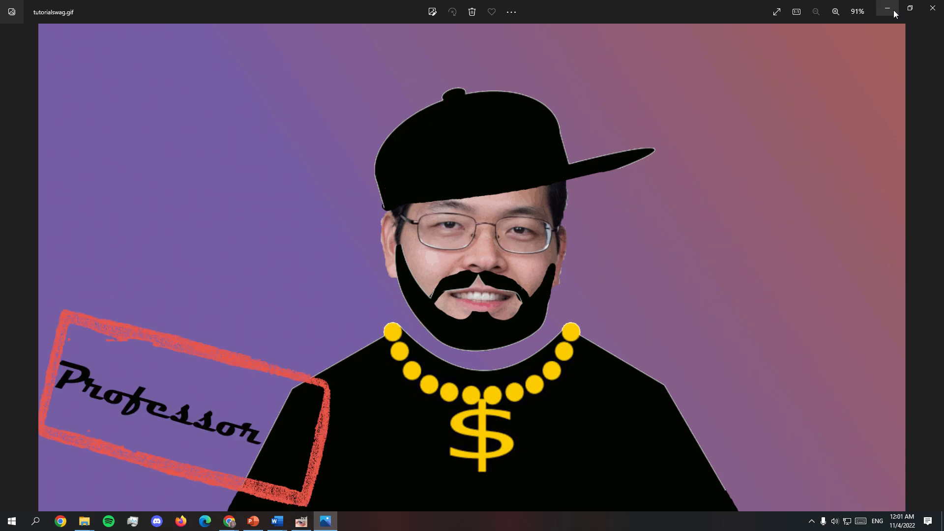
pyautogui.click(325, 520)
pyautogui.click(300, 521)
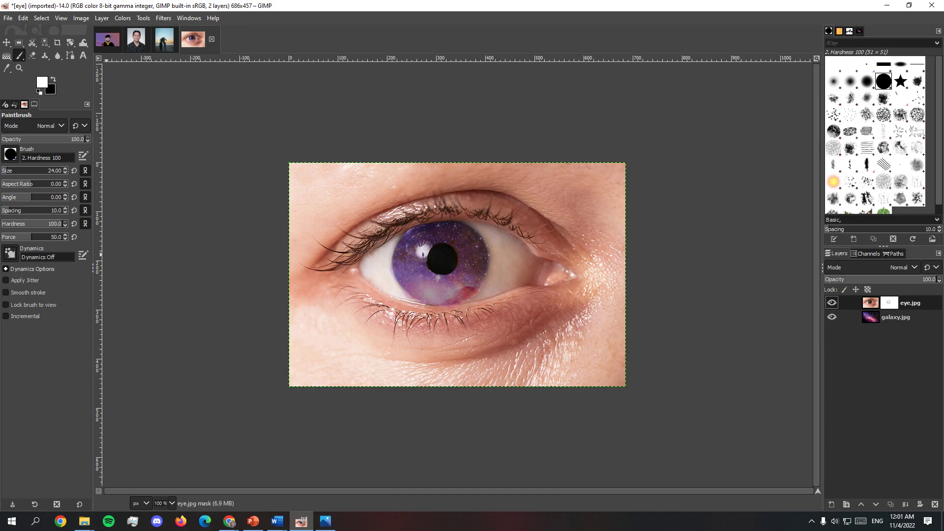
pyautogui.click(102, 18)
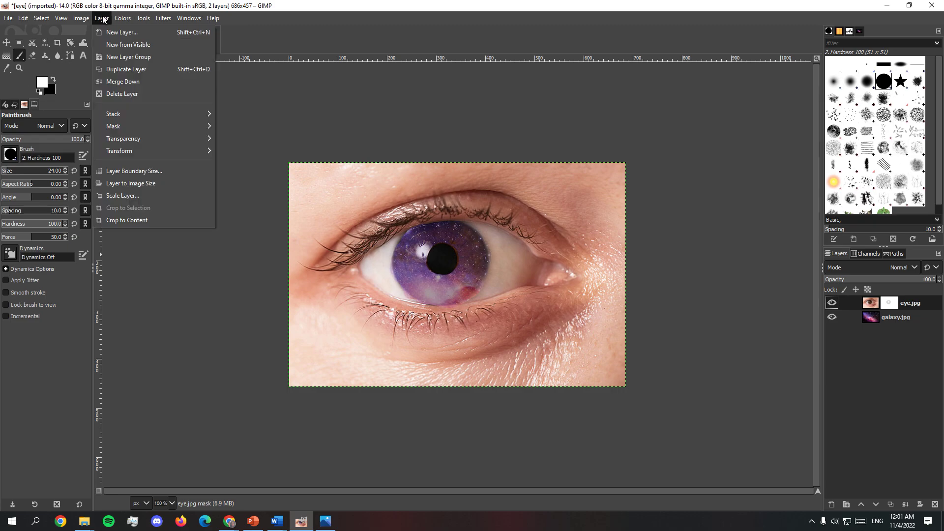
pyautogui.moveTo(118, 19)
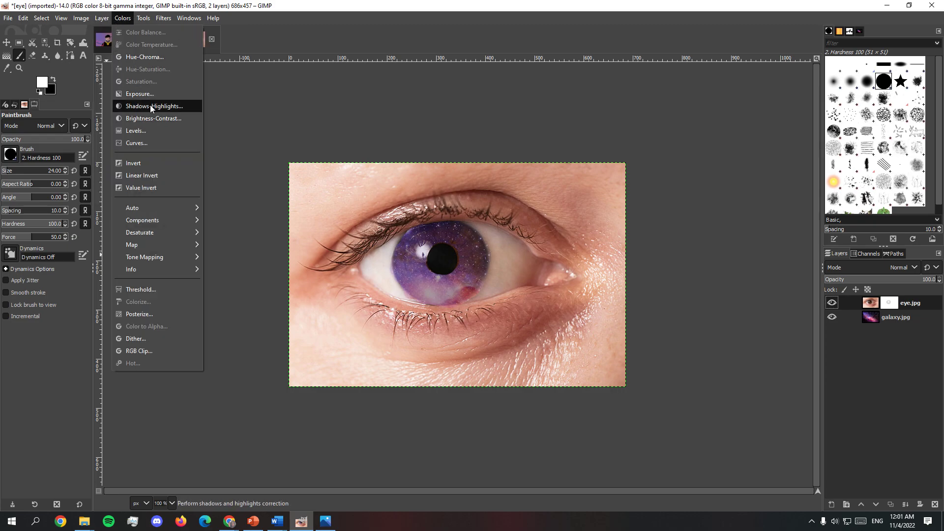
pyautogui.click(152, 92)
pyautogui.click(311, 122)
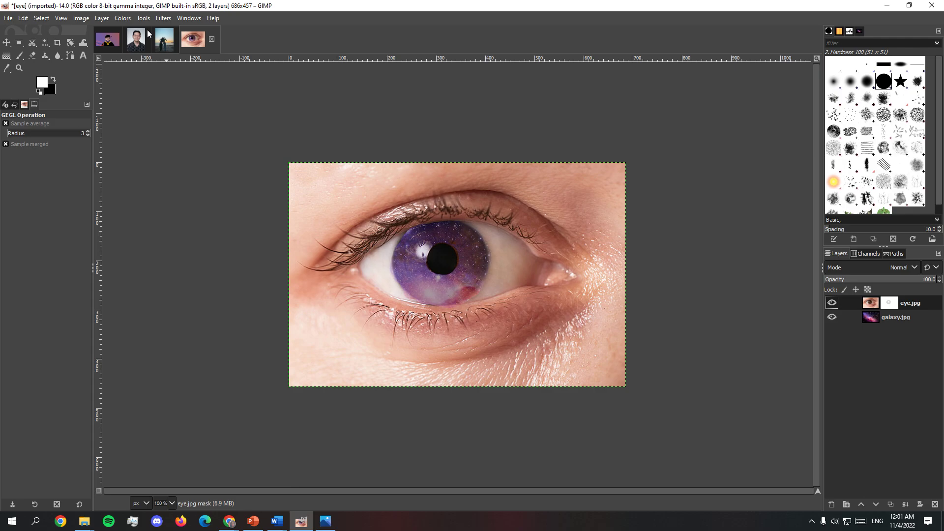
pyautogui.click(142, 18)
pyautogui.moveTo(130, 18)
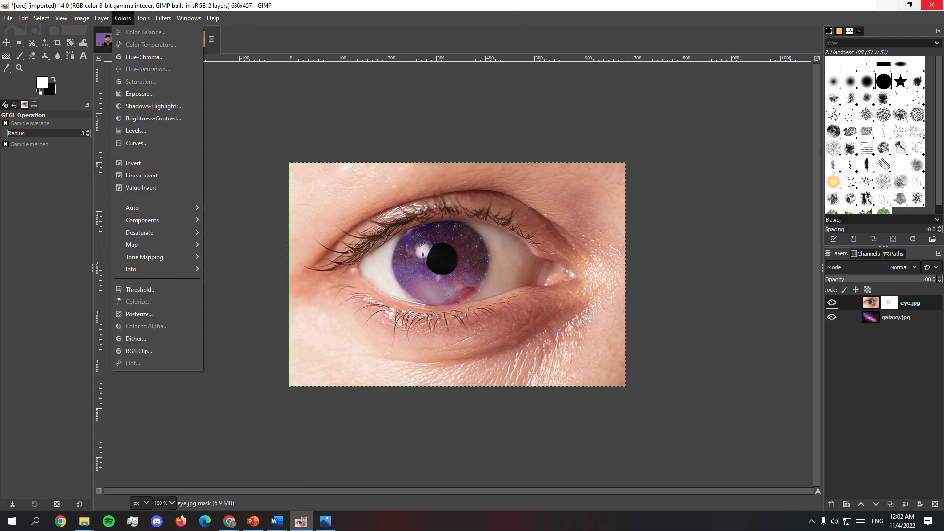
pyautogui.click(889, 5)
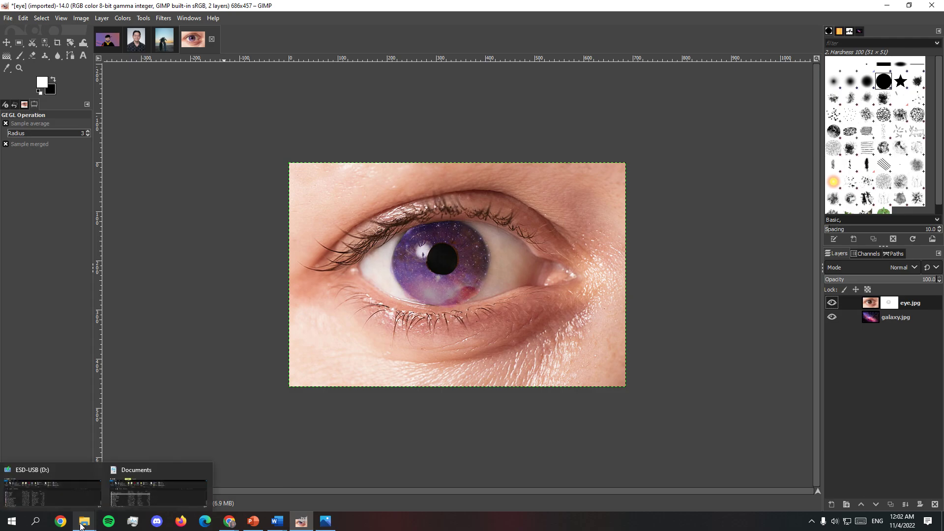
# Step: Switch to the GIMP.pptx presentation in PowerPoint and show slide 3, "Things Due!"
pyautogui.click(887, 5)
pyautogui.scroll(5, 55, 293)
pyautogui.scroll(3, 55, 294)
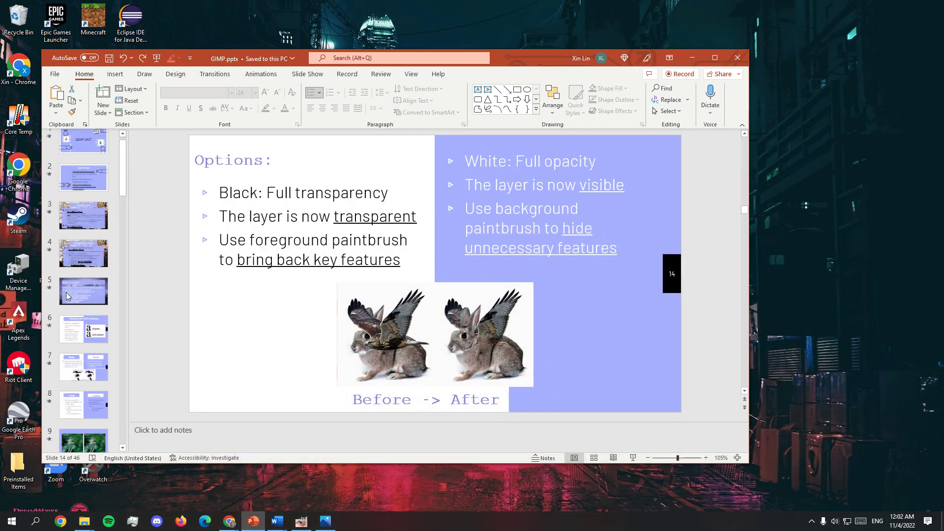
pyautogui.click(97, 179)
pyautogui.click(87, 237)
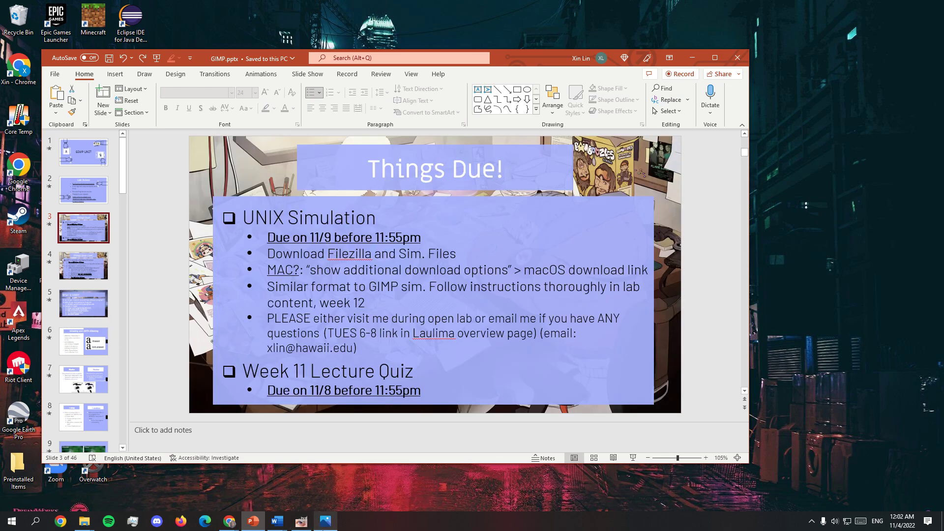
# Step: Look at the eye image in GIMP again, and return to PowerPoint to show slide 4, "Things Due! Cont.."
pyautogui.click(301, 520)
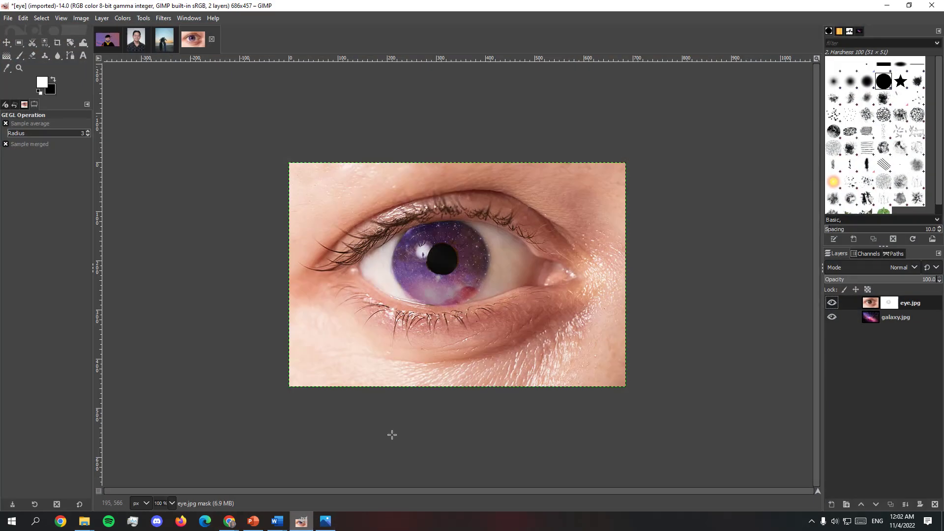
pyautogui.click(887, 5)
pyautogui.click(72, 267)
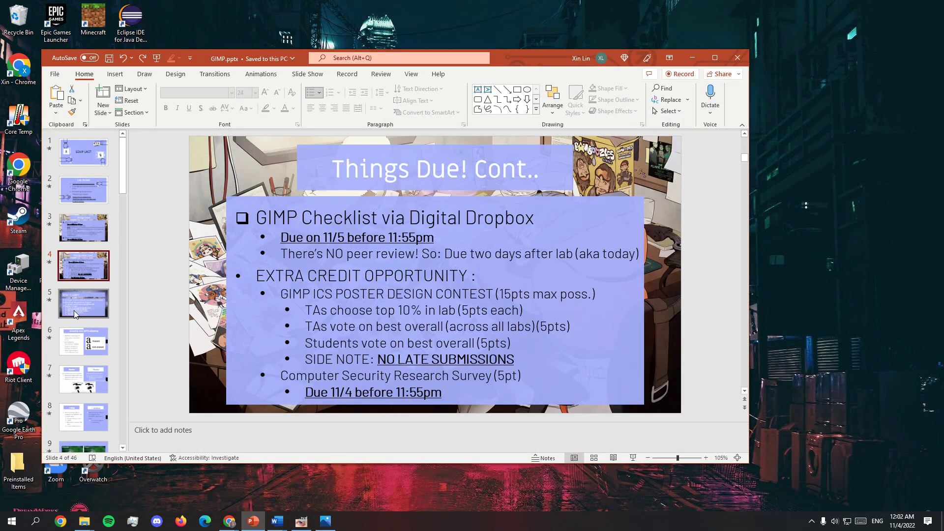
# Step: Go back to slide 3 and highlight the bullet about visiting open lab or emailing with questions, then clear the selection
pyautogui.scroll(1, 140, 264)
pyautogui.moveTo(274, 320); pyautogui.dragTo(385, 348)
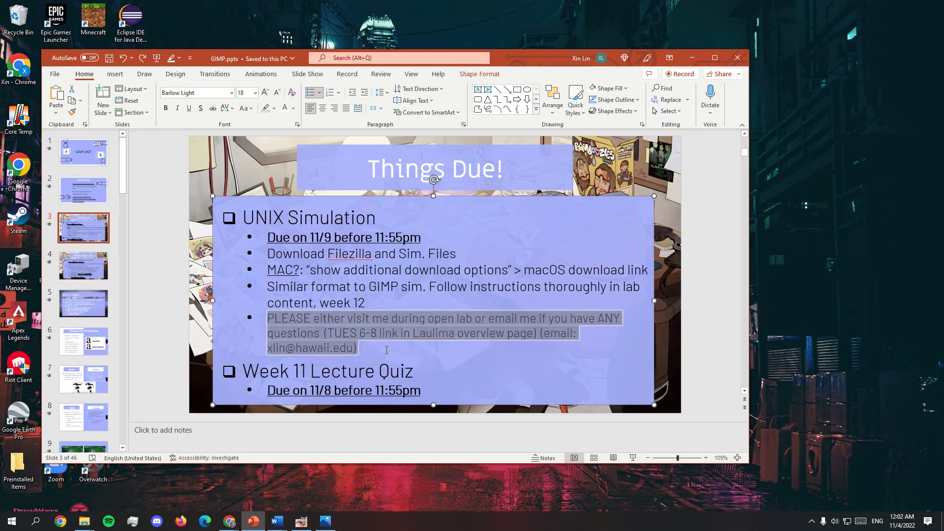
pyautogui.click(424, 372)
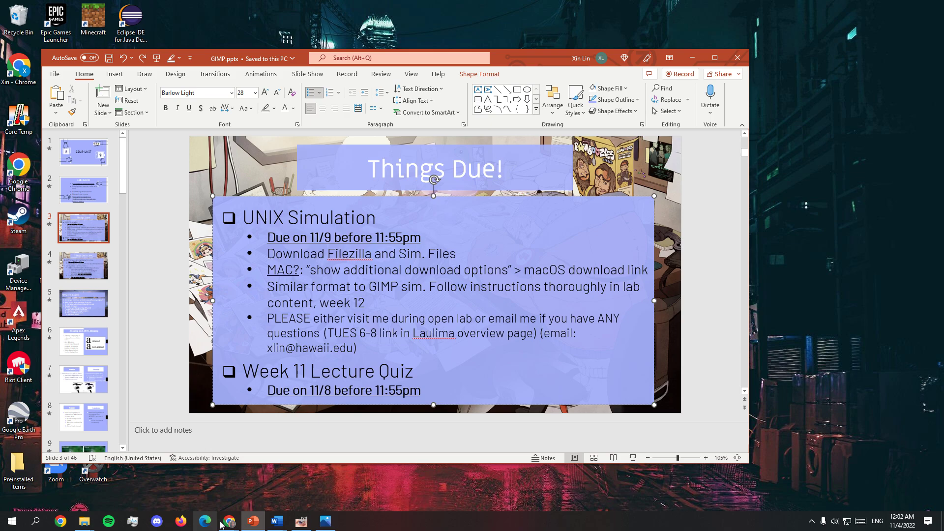
pyautogui.moveTo(325, 520)
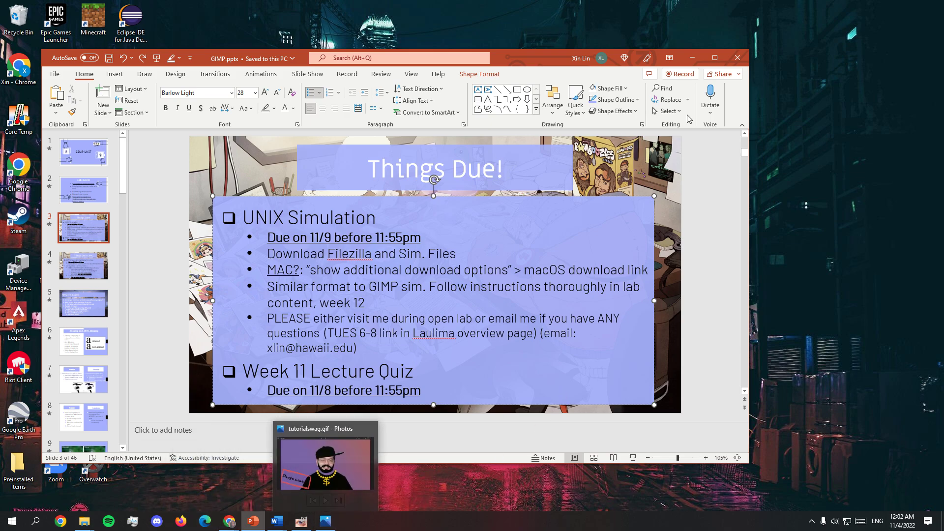
pyautogui.press('alt')
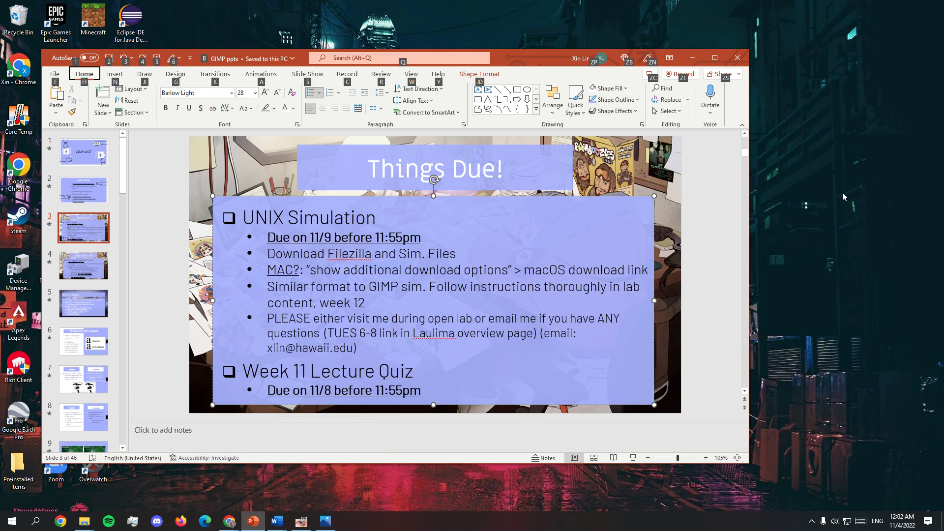